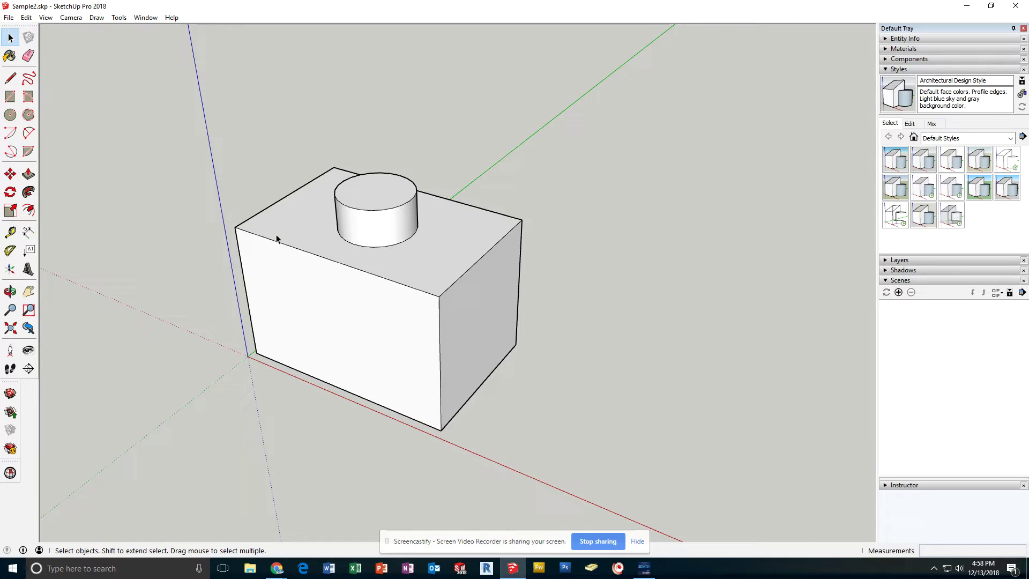
Zoom to fit the block-and-cylinder model, then send it to LayOut
click(10, 328)
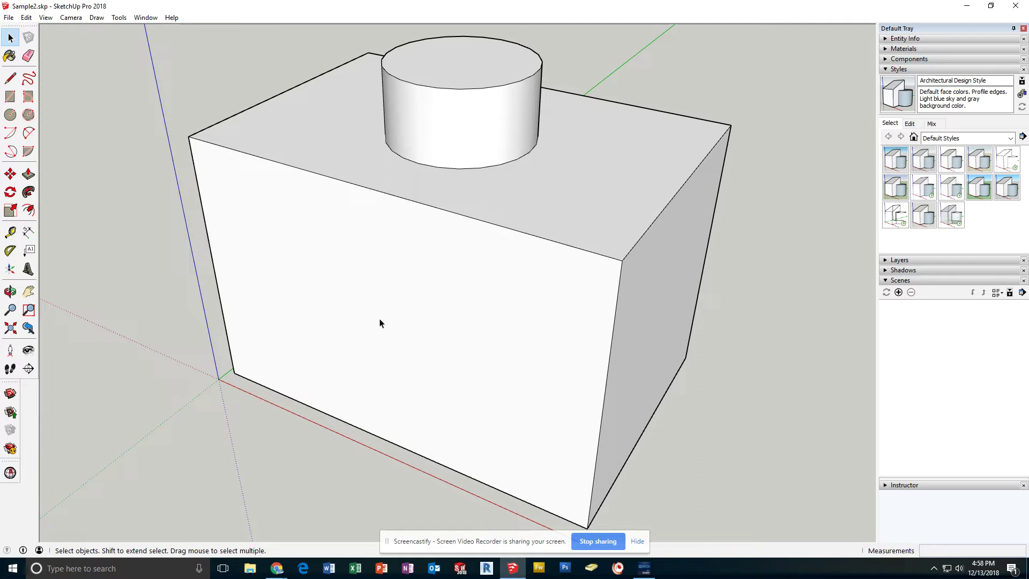
click(9, 18)
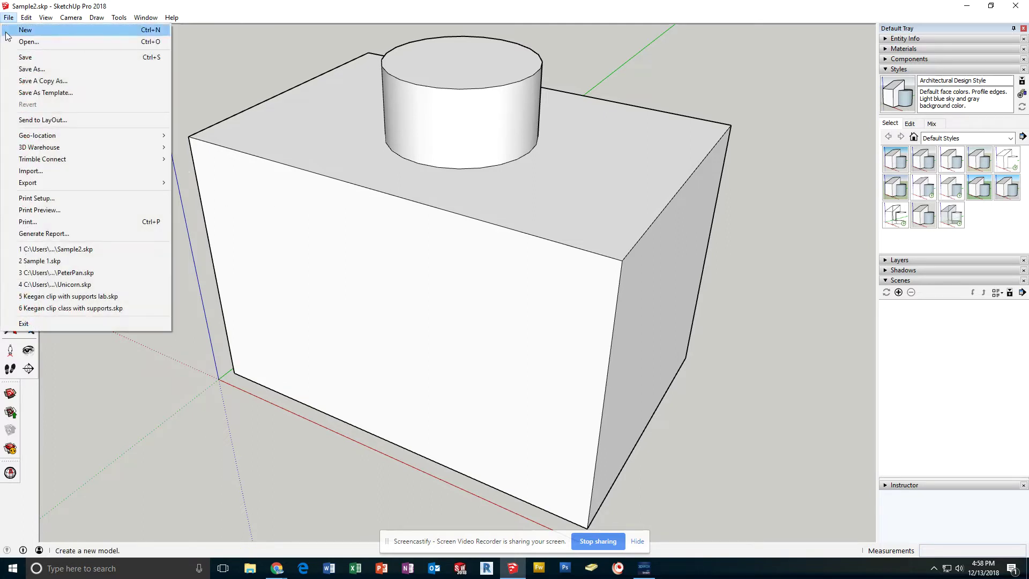
click(26, 57)
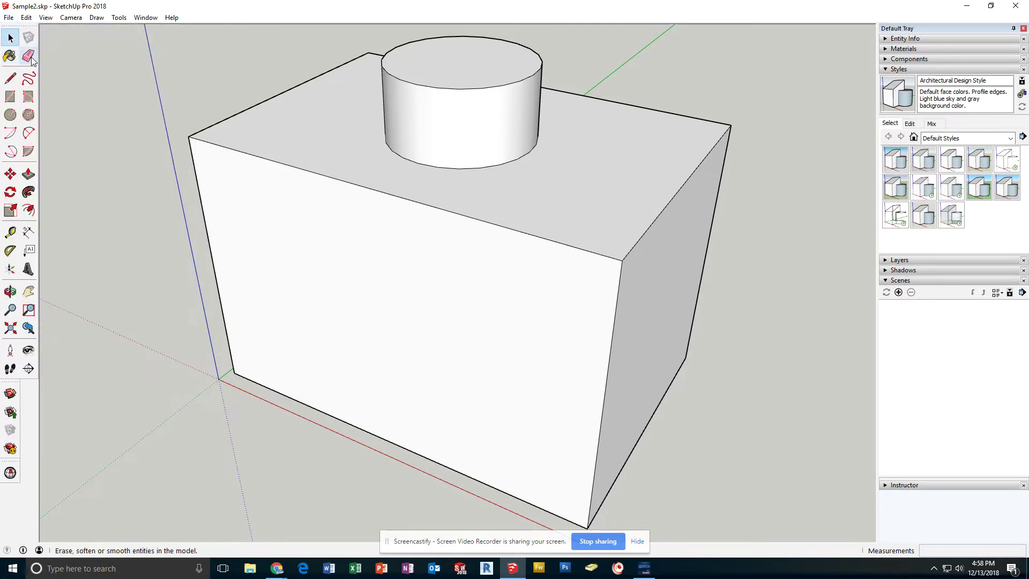
click(10, 18)
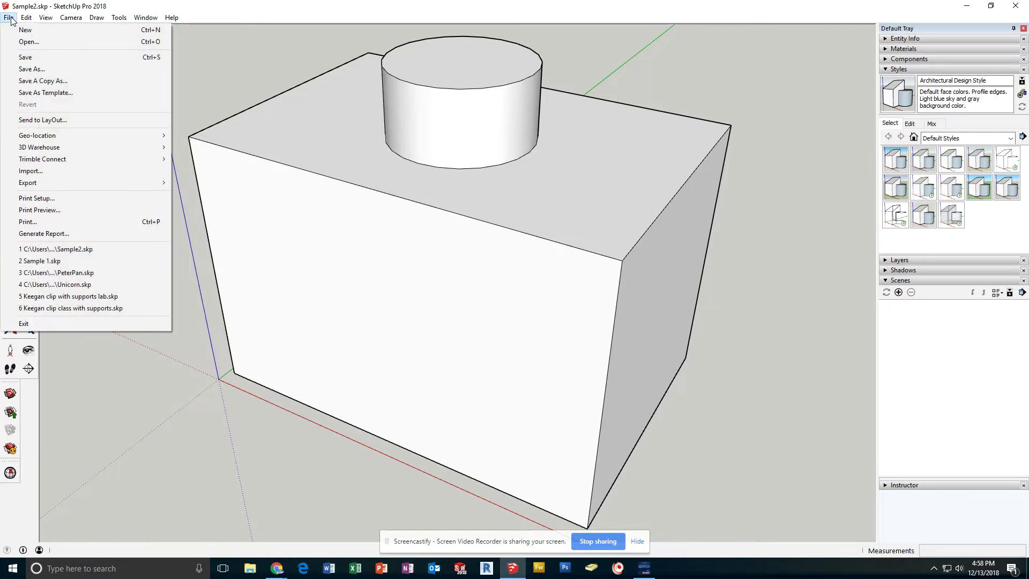
click(54, 120)
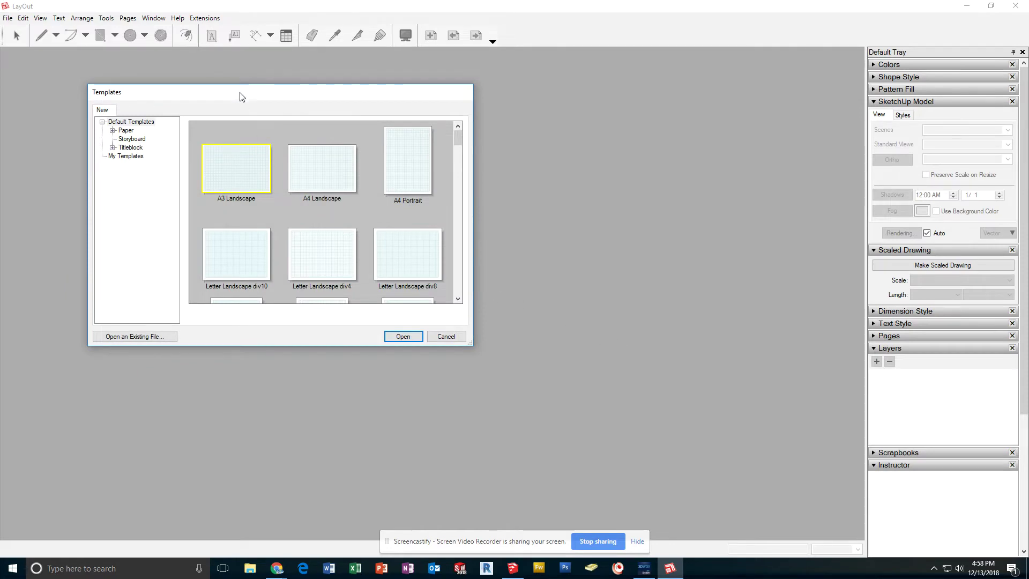
Create a new LayOut document from the FRMS Letter Landscape titleblock template
drag(240, 97, 360, 107)
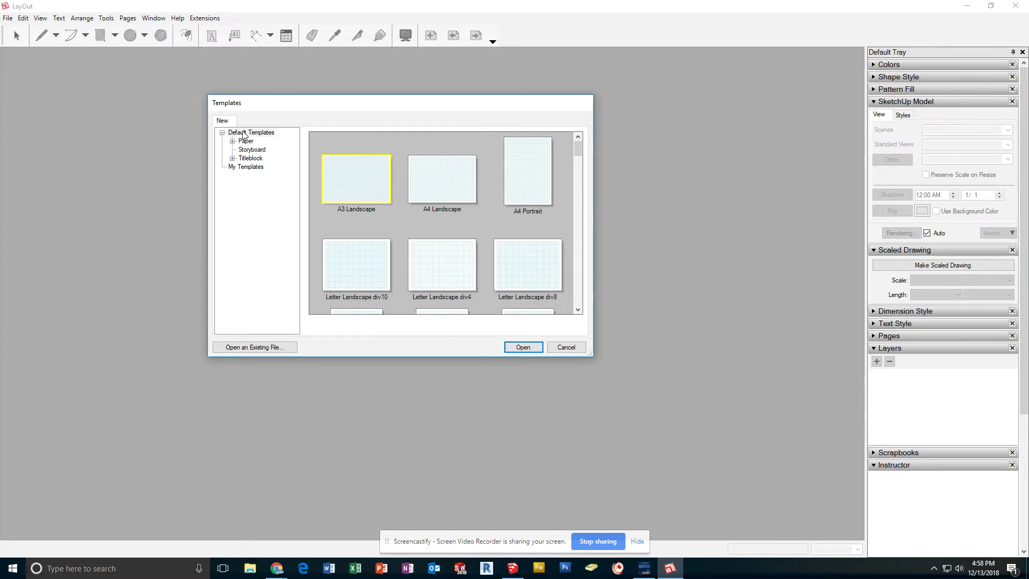
click(250, 159)
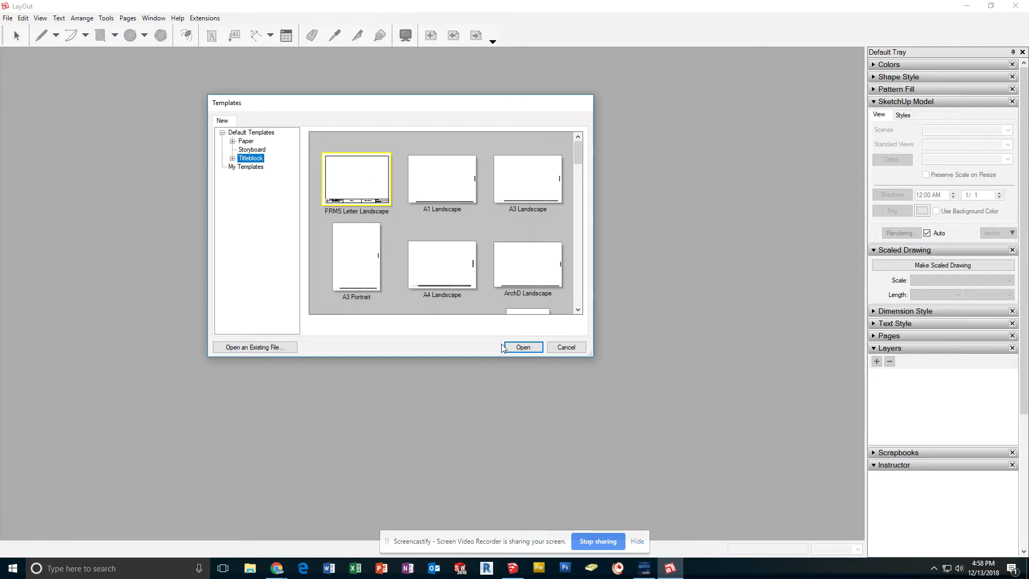
click(523, 347)
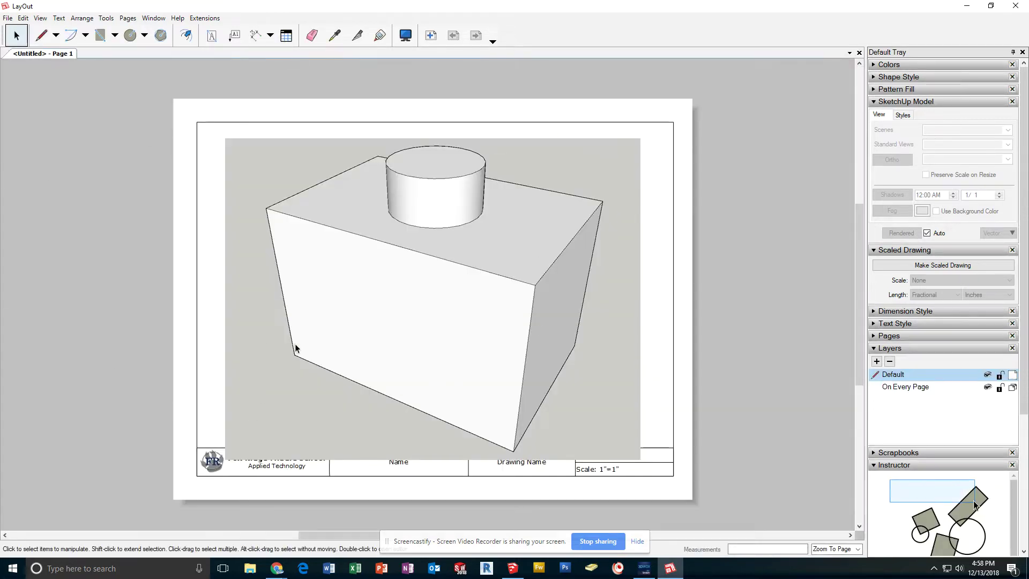
Scale the model viewport down into the lower-left area just above the title block
click(275, 417)
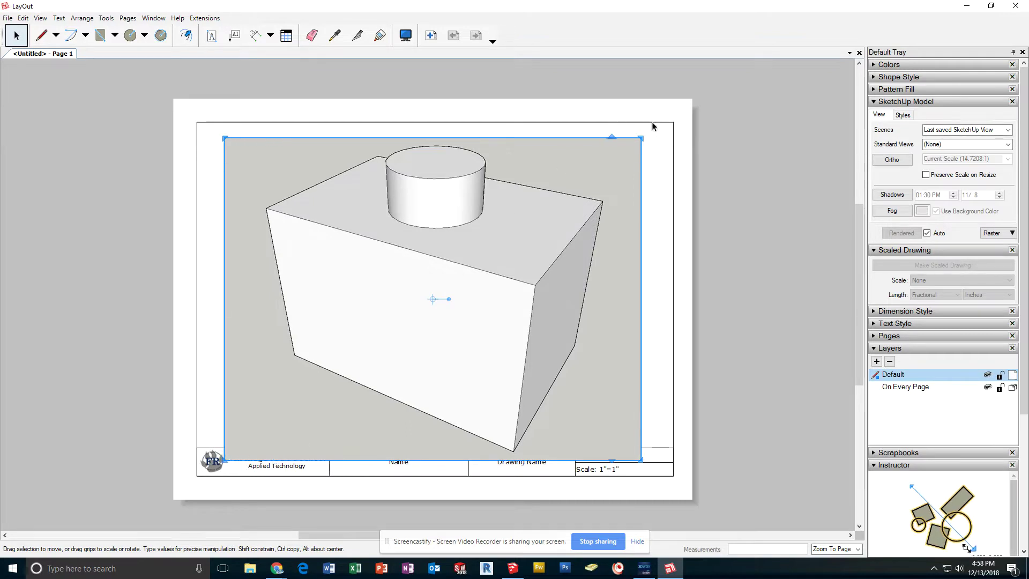
mouse_move(641, 138)
mouse_down()
mouse_move(363, 347)
mouse_move(375, 343)
mouse_move(333, 322)
mouse_move(318, 334)
mouse_move(414, 291)
mouse_up()
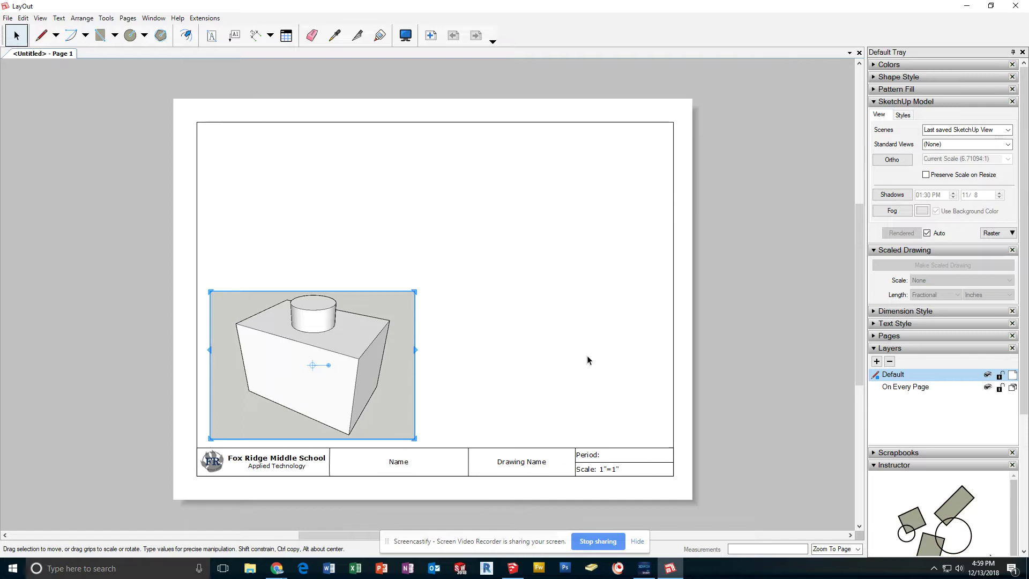
Turn off Perspective so the viewport shows the part orthographically
right_click(394, 371)
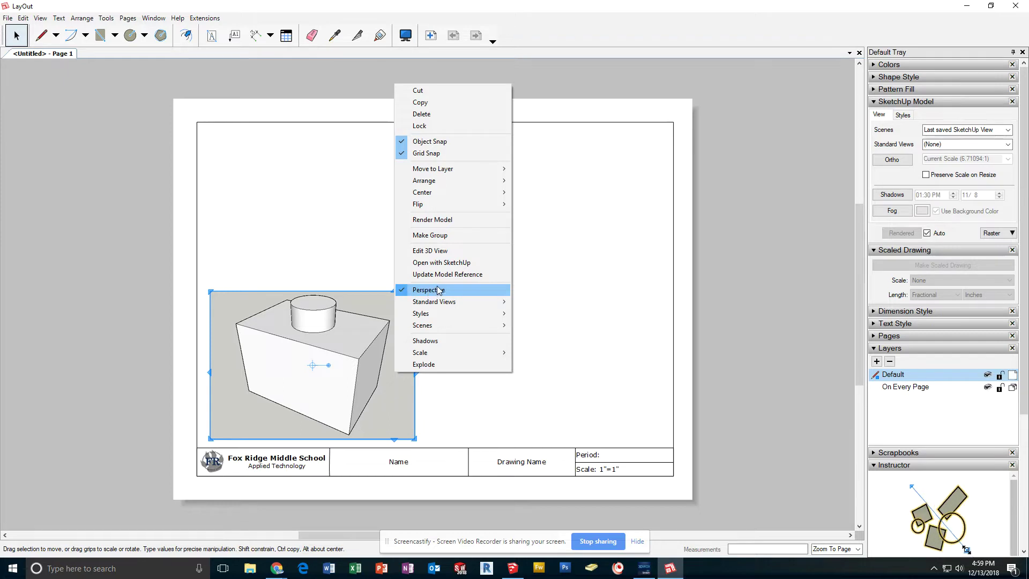
click(401, 291)
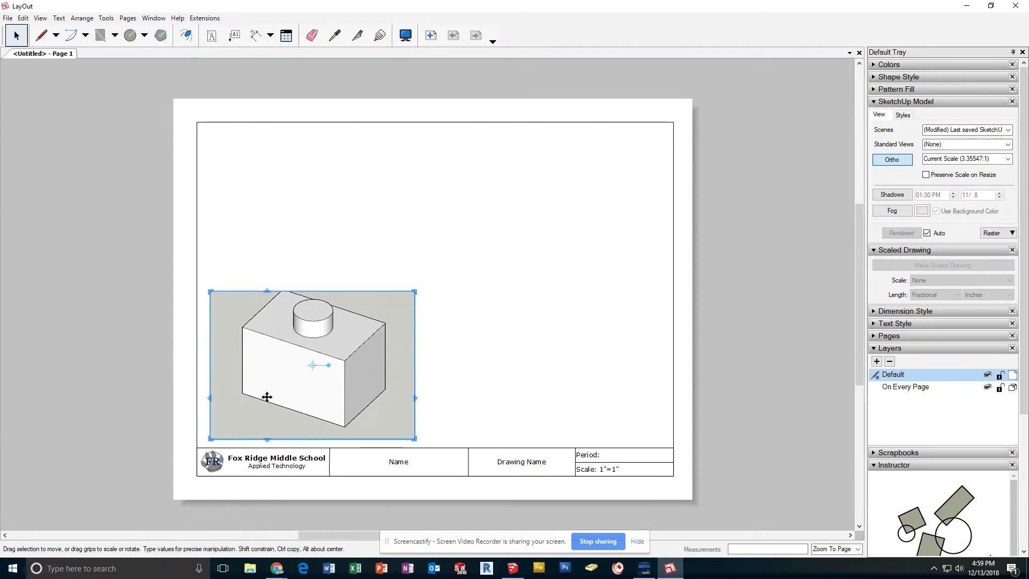
right_click(398, 355)
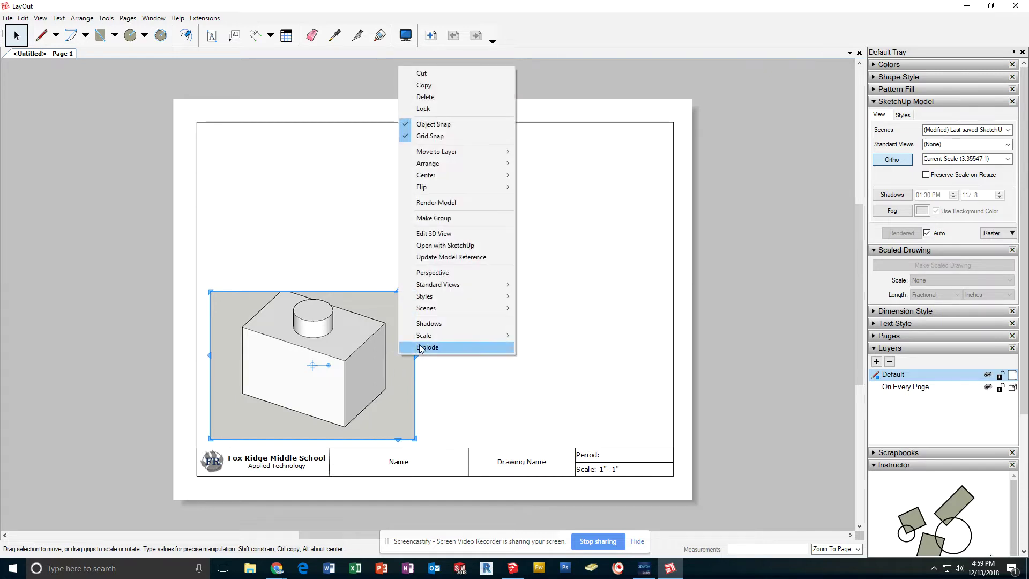
click(561, 360)
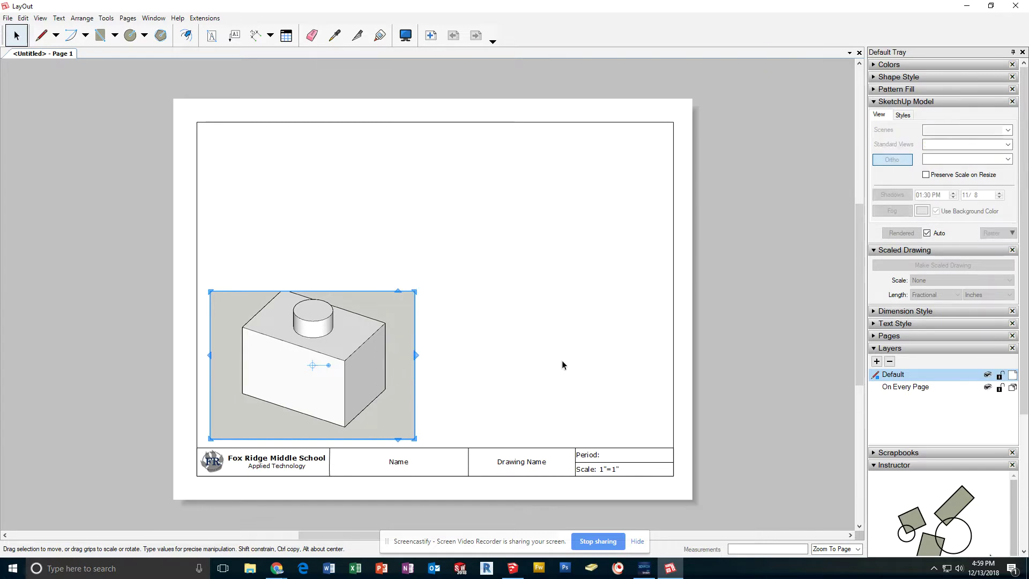
click(561, 360)
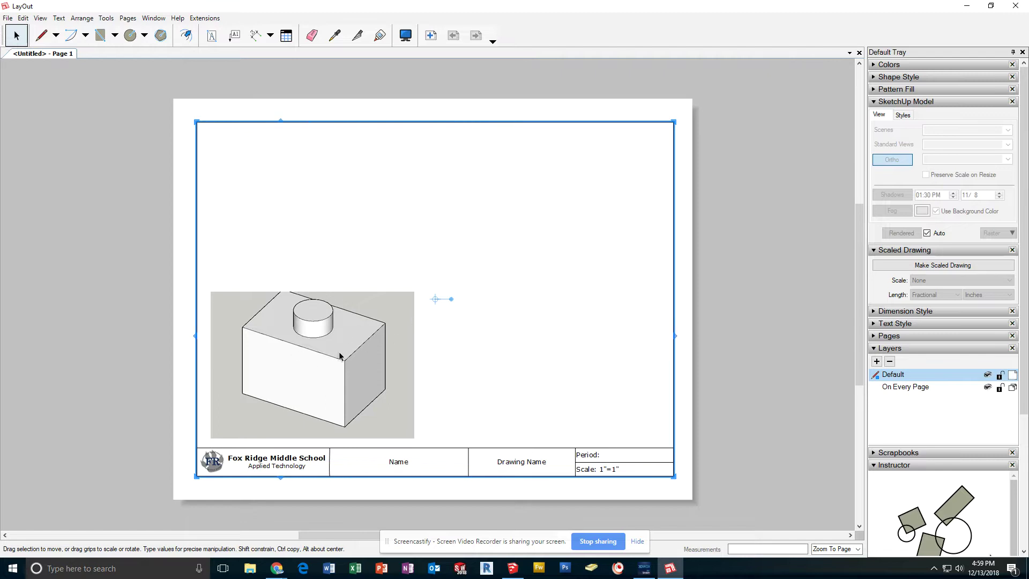
Switch the viewport to the Front standard view
right_click(400, 368)
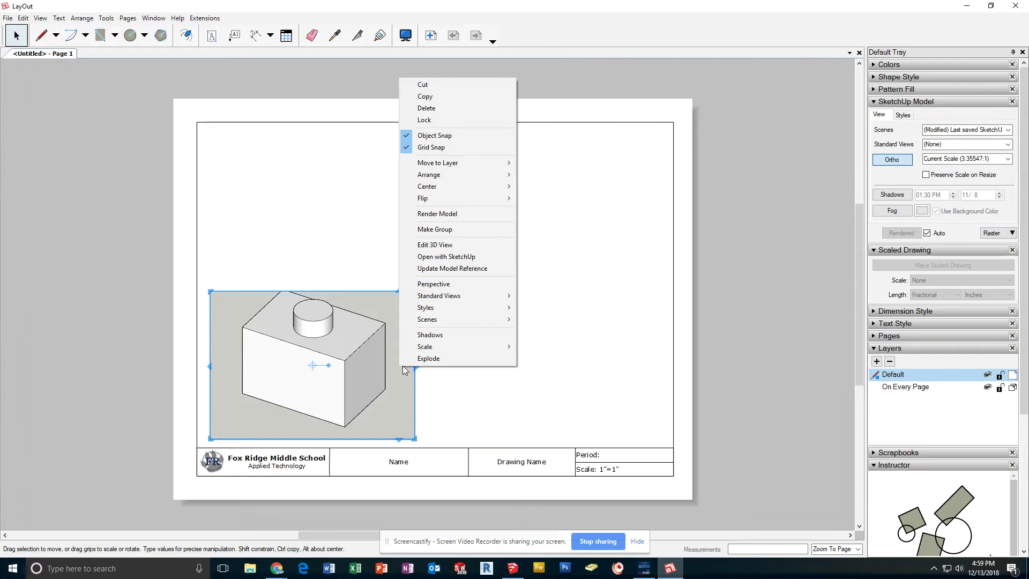
mouse_move(449, 299)
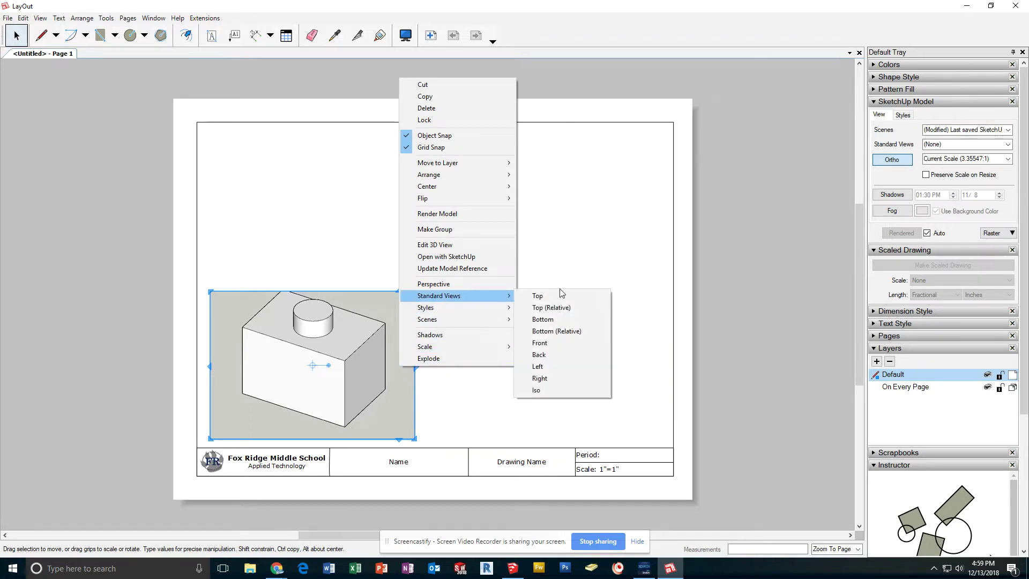
click(545, 344)
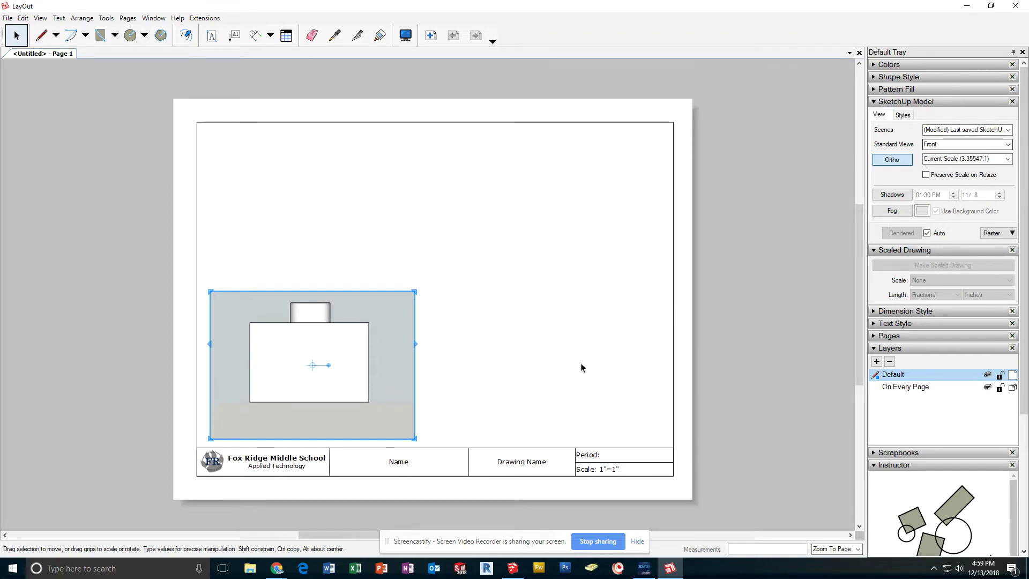
Apply the Straight Lines 02pix style to the front view for plain black outlines
click(903, 115)
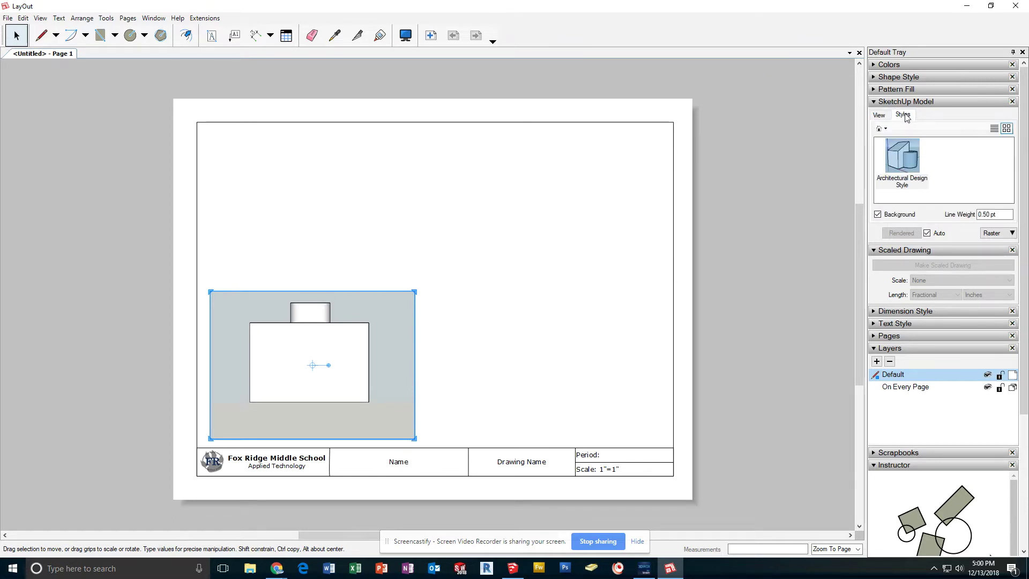
click(885, 132)
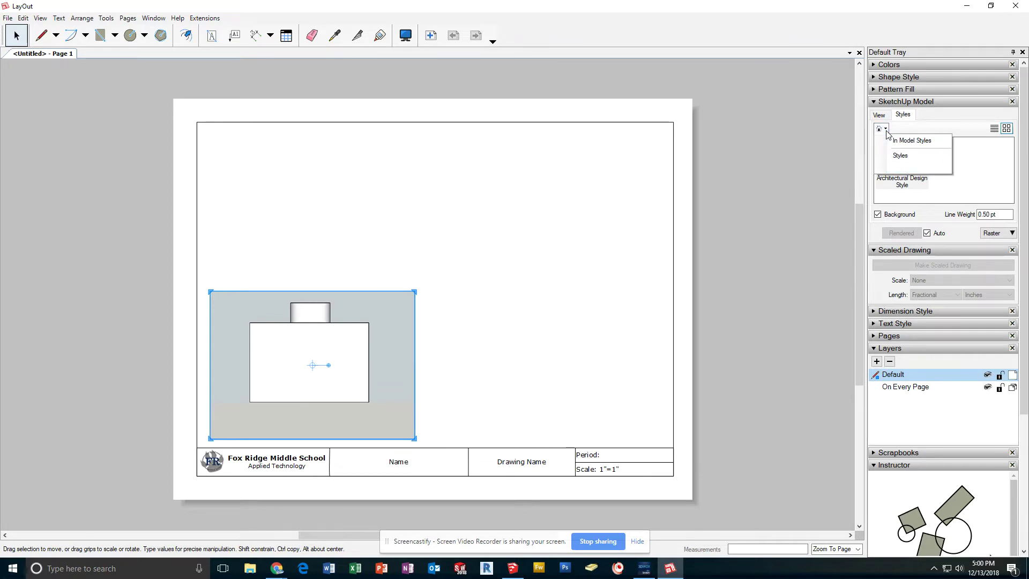
click(902, 157)
mouse_move(1009, 155)
mouse_down()
mouse_move(1014, 192)
mouse_move(1011, 177)
mouse_up()
click(959, 169)
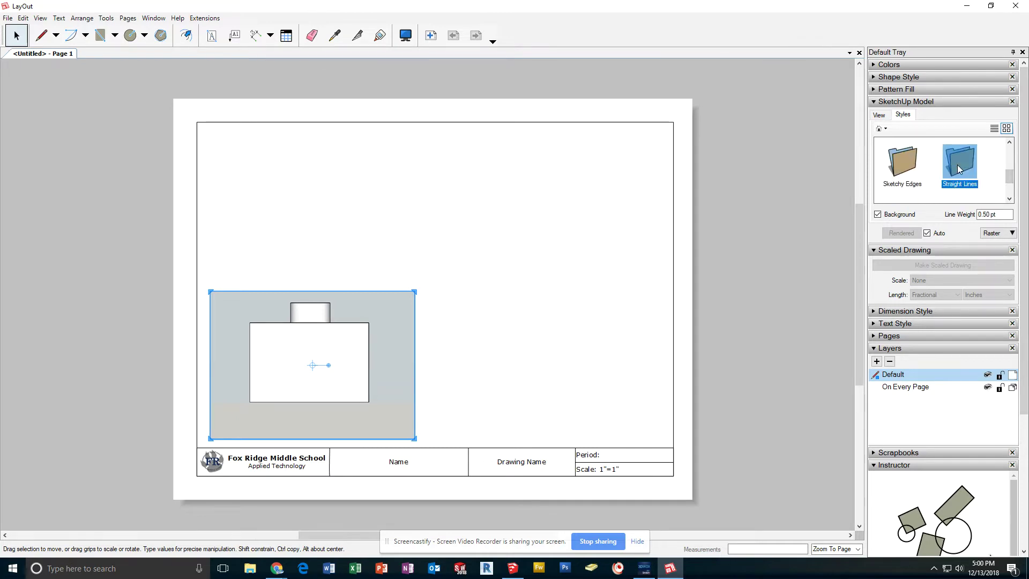
double_click(960, 169)
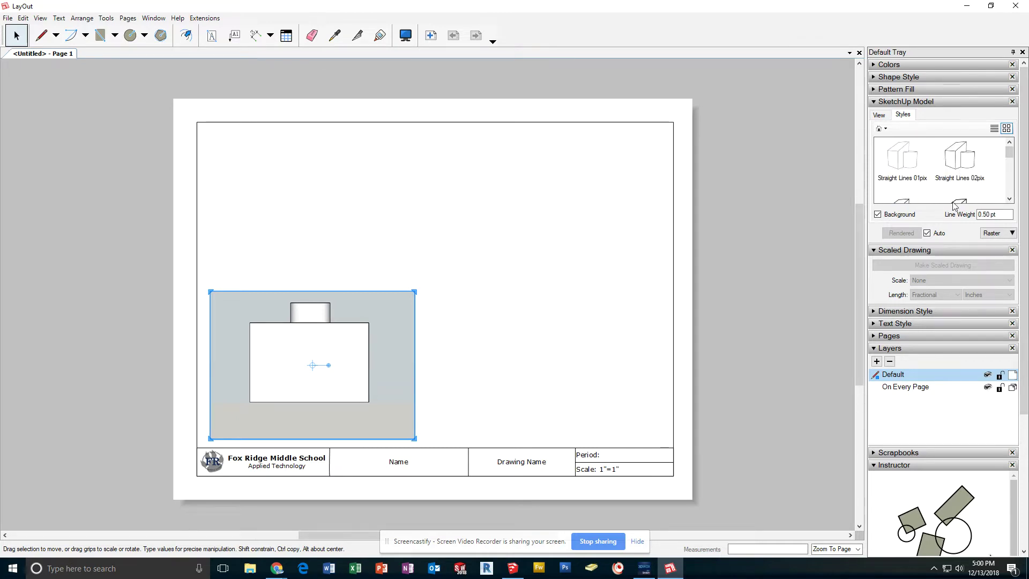
click(960, 156)
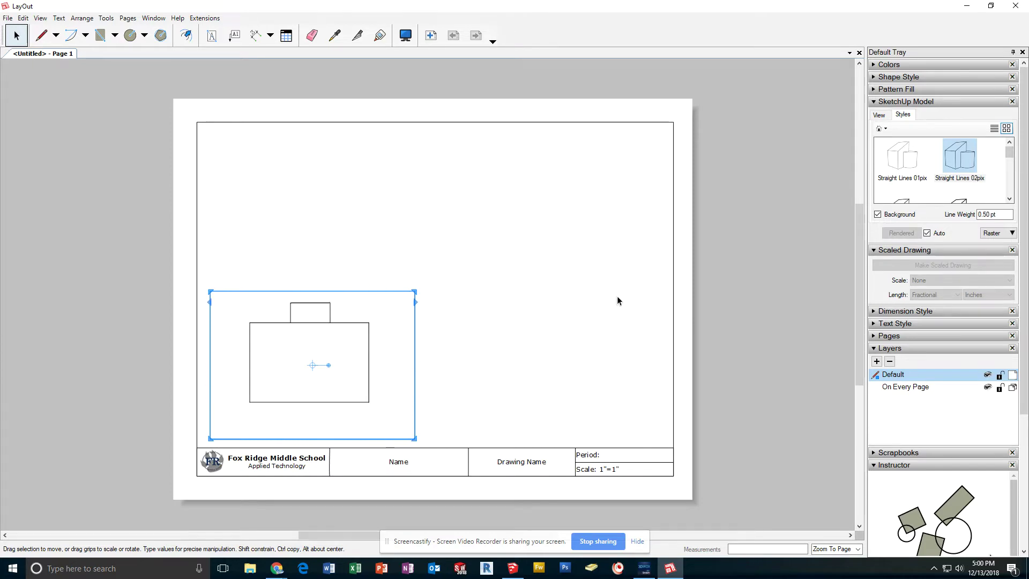
click(735, 283)
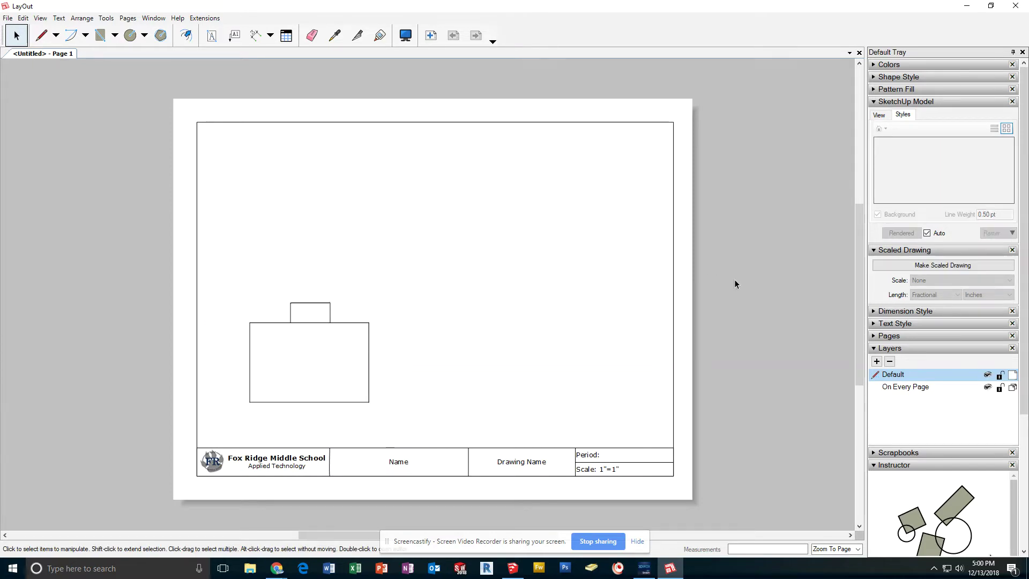
click(882, 116)
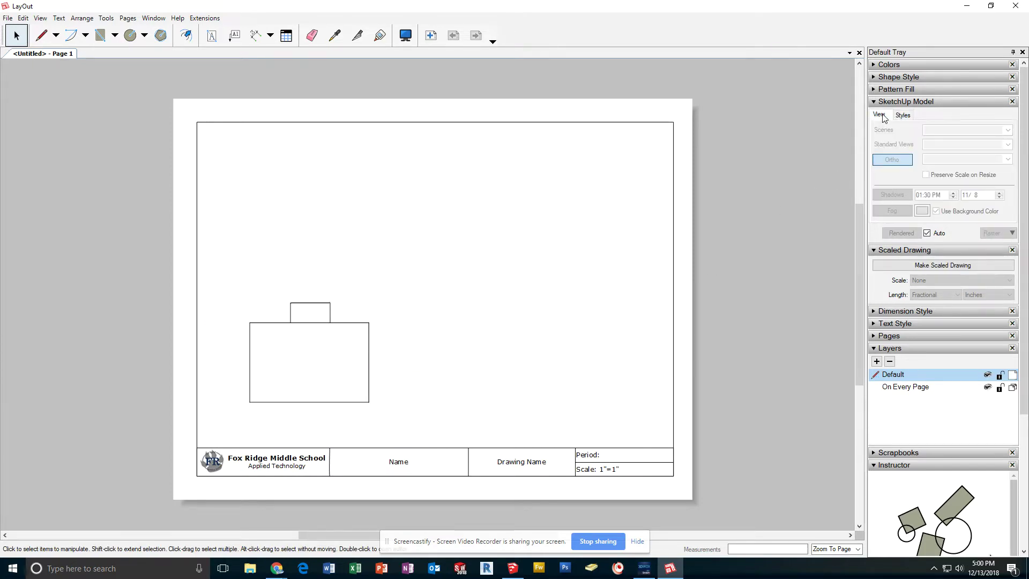
click(349, 362)
right_click(394, 358)
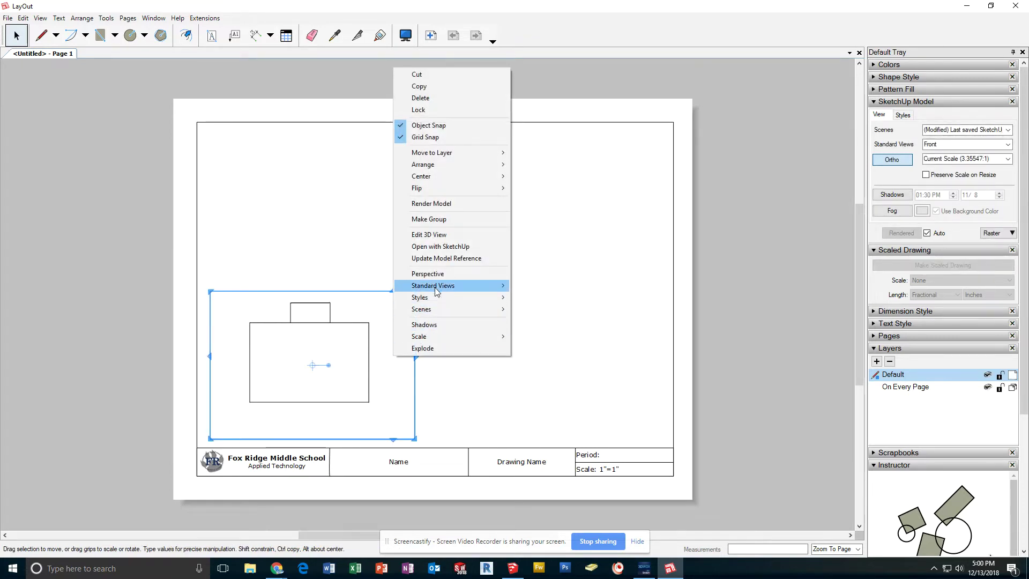
mouse_move(437, 339)
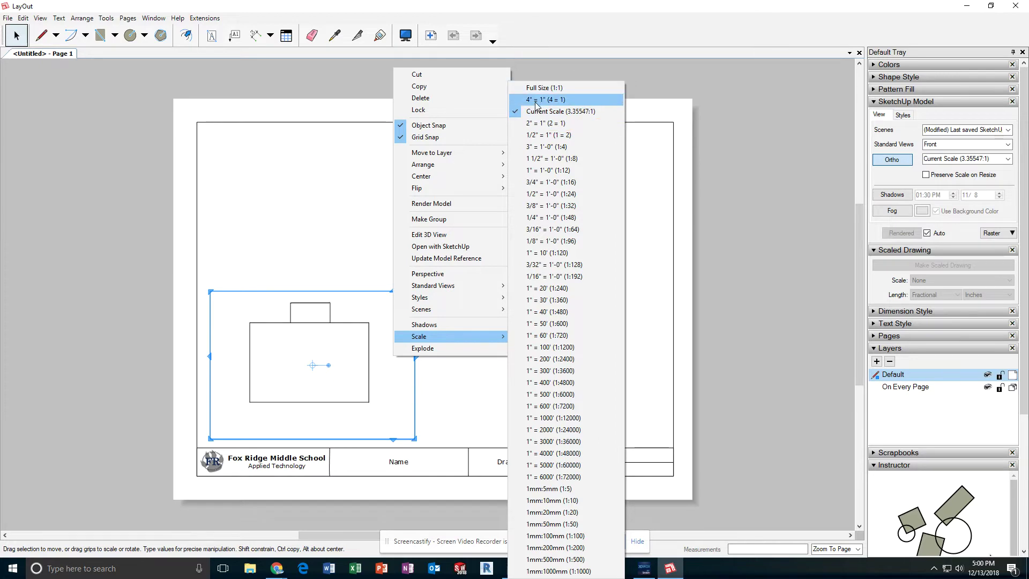
click(485, 397)
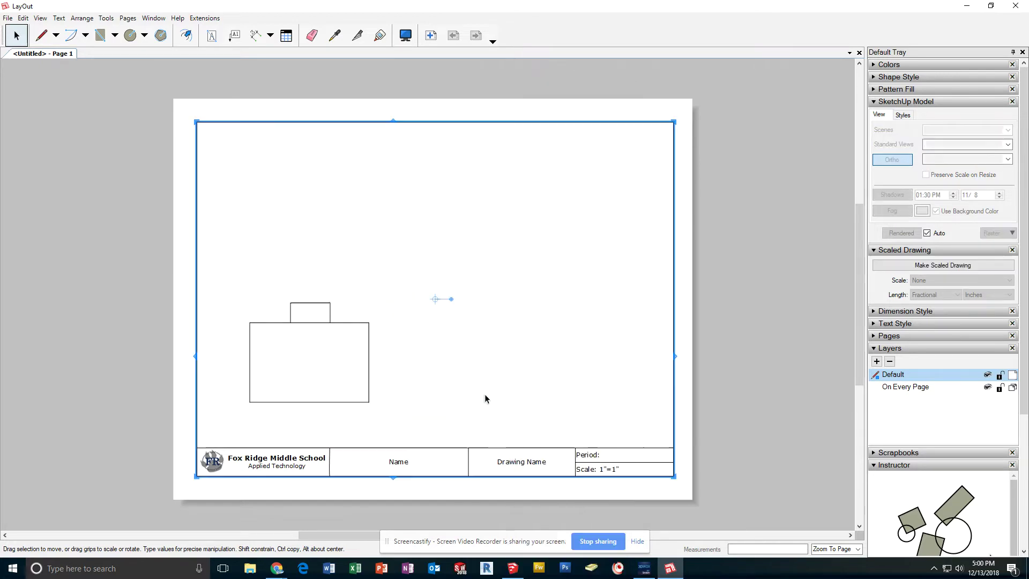
click(351, 353)
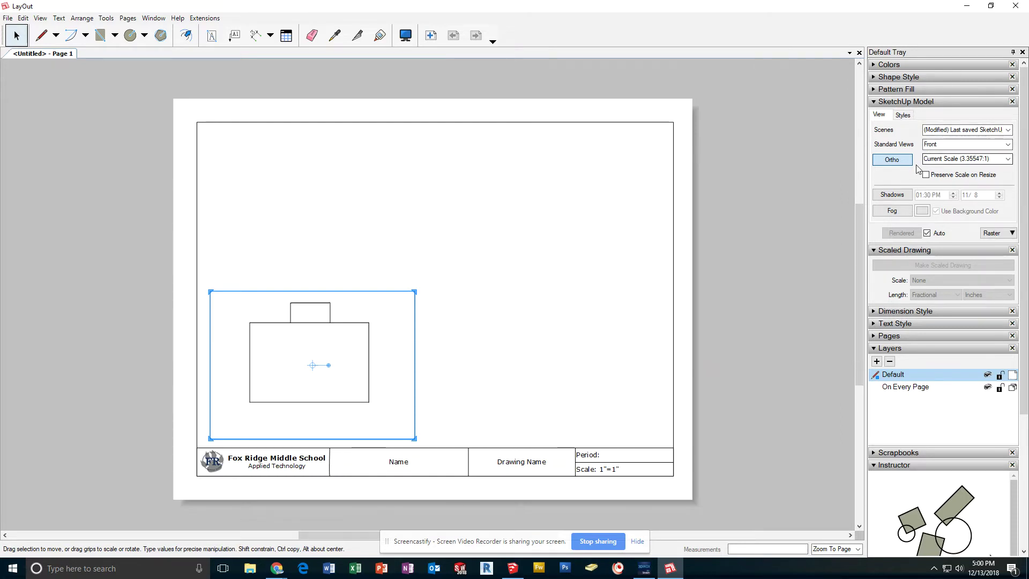
Add a custom 8" = 1" scale (paper value 8) to the model scale list
click(1007, 159)
scroll(1010, 213, down, 3)
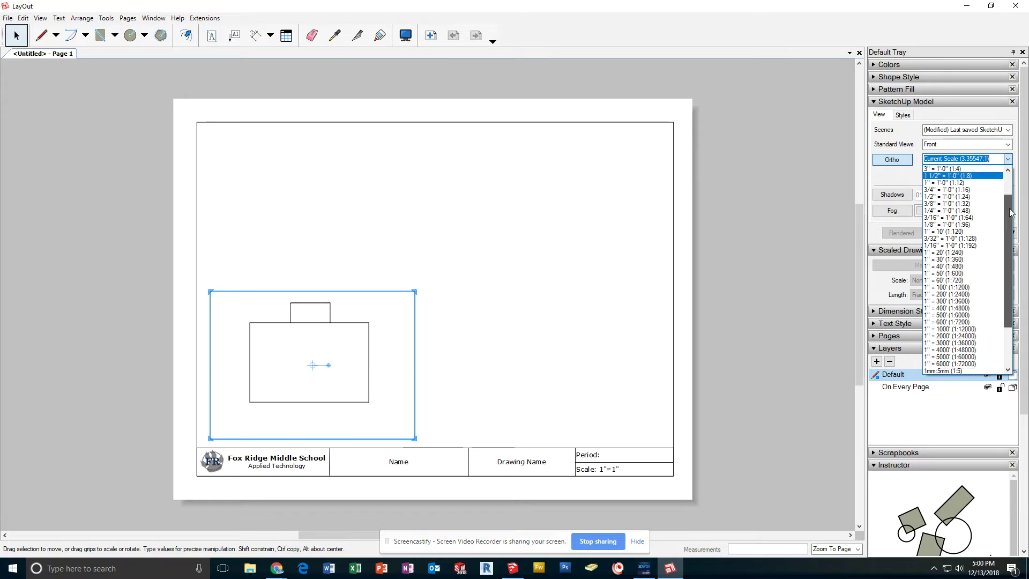
drag(1010, 213, 1017, 280)
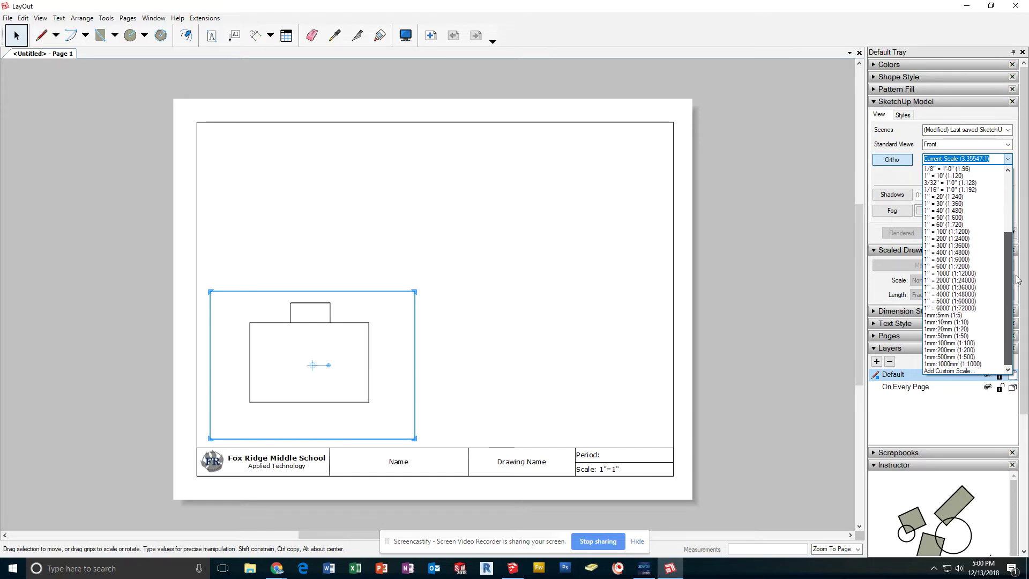
click(946, 371)
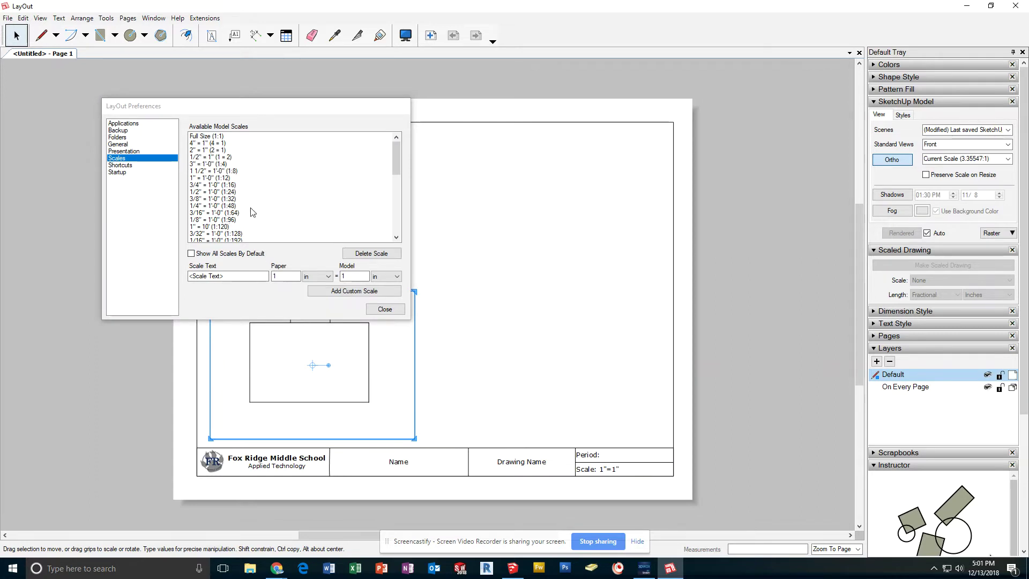
double_click(292, 275)
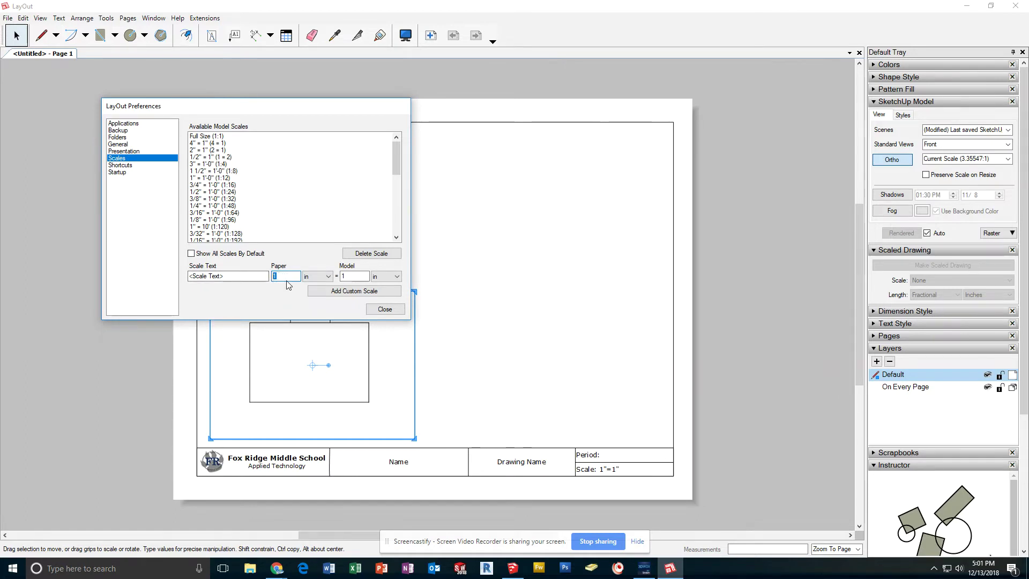
text(8)
click(342, 291)
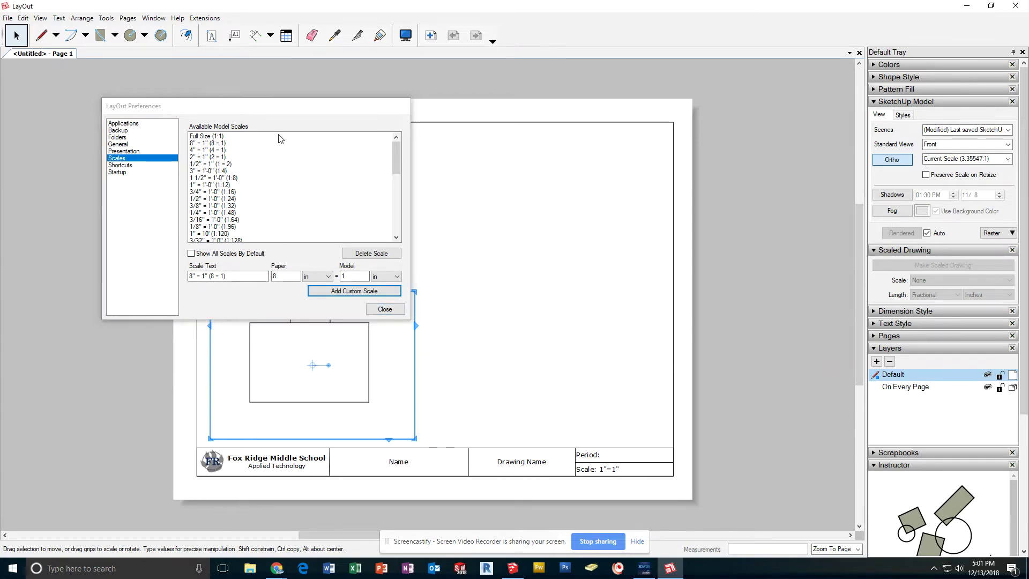
click(396, 311)
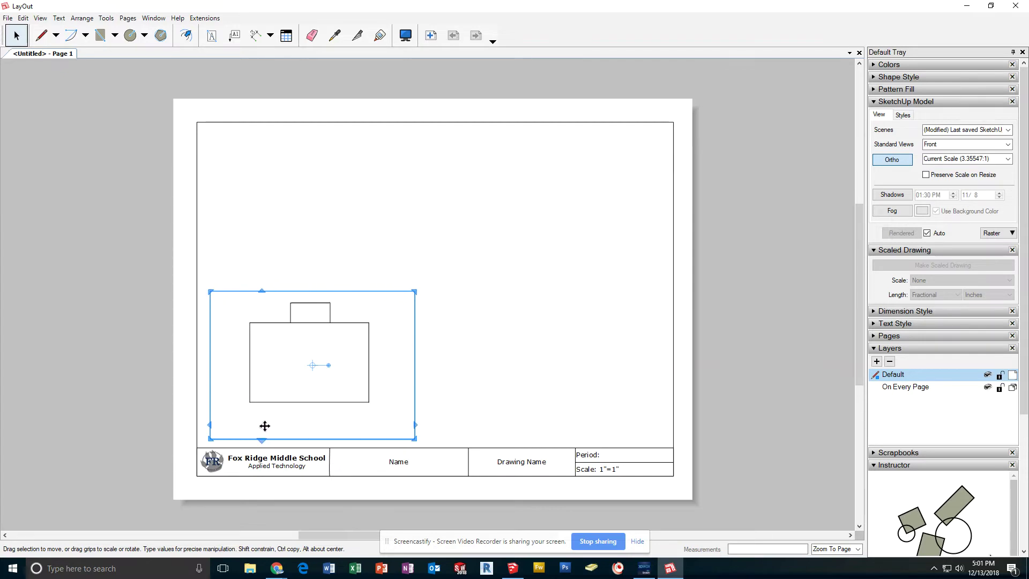
Set the front view's scale to 4" = 1" (4:1)
click(986, 160)
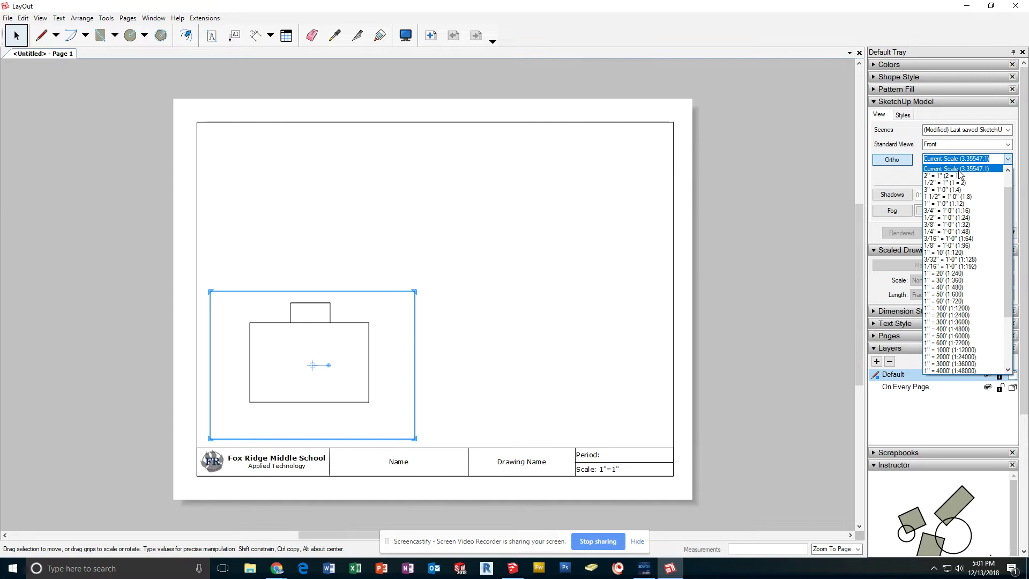
scroll(959, 182, up, 1)
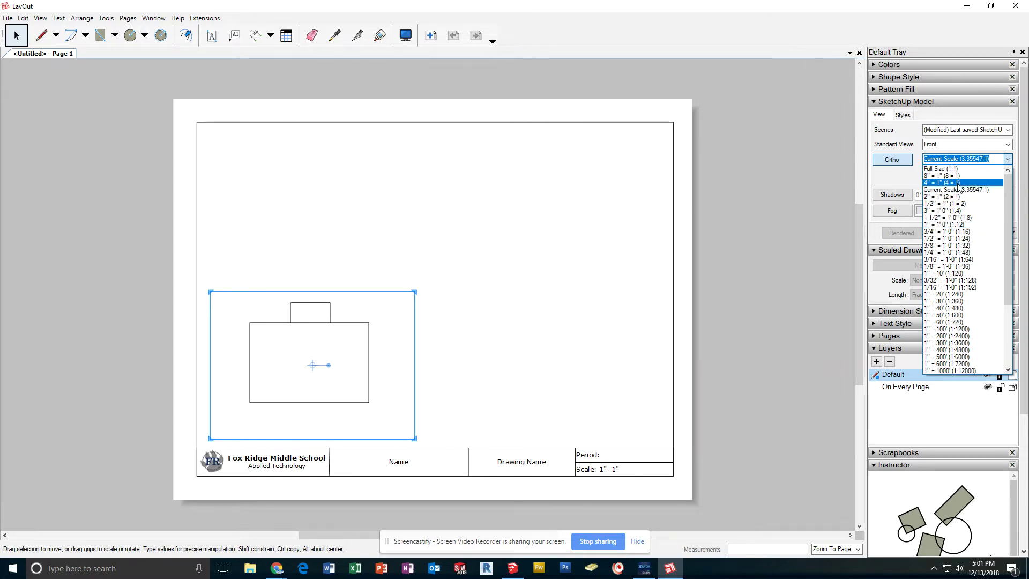
click(957, 183)
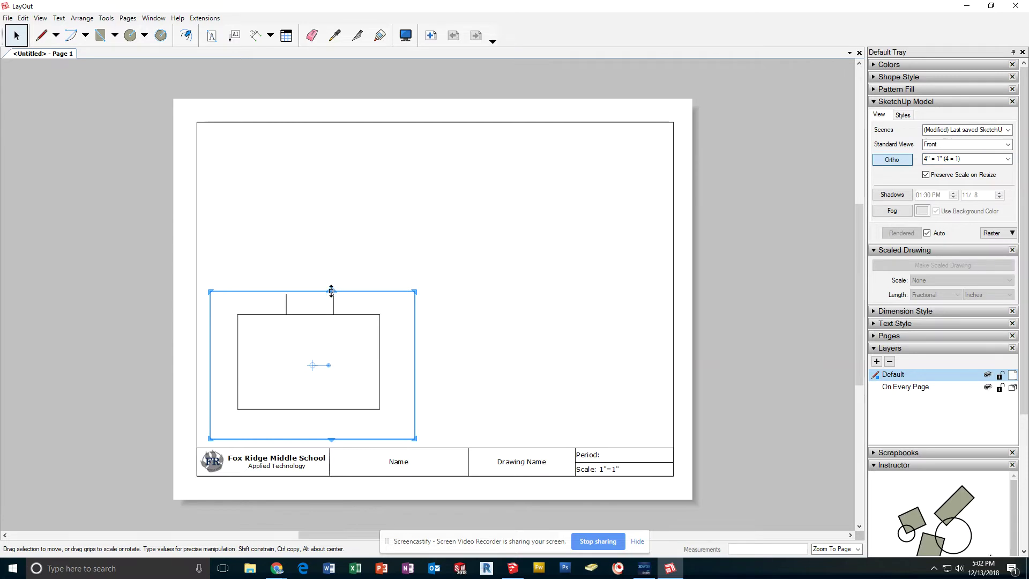
Adjust the front-view frame's top, bottom, right and left edges to fit closely around the drawing
drag(331, 291, 330, 279)
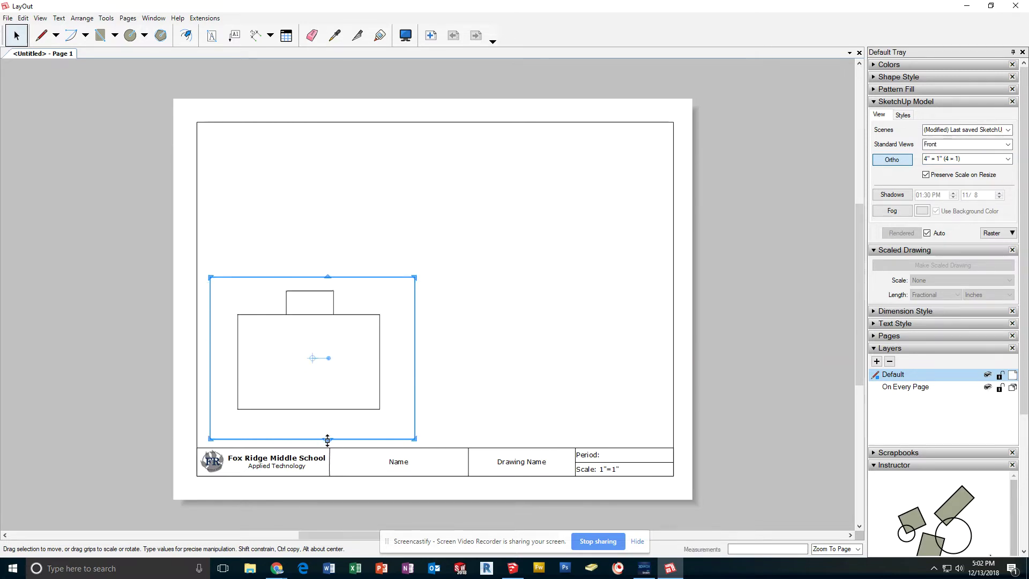
drag(327, 439, 331, 419)
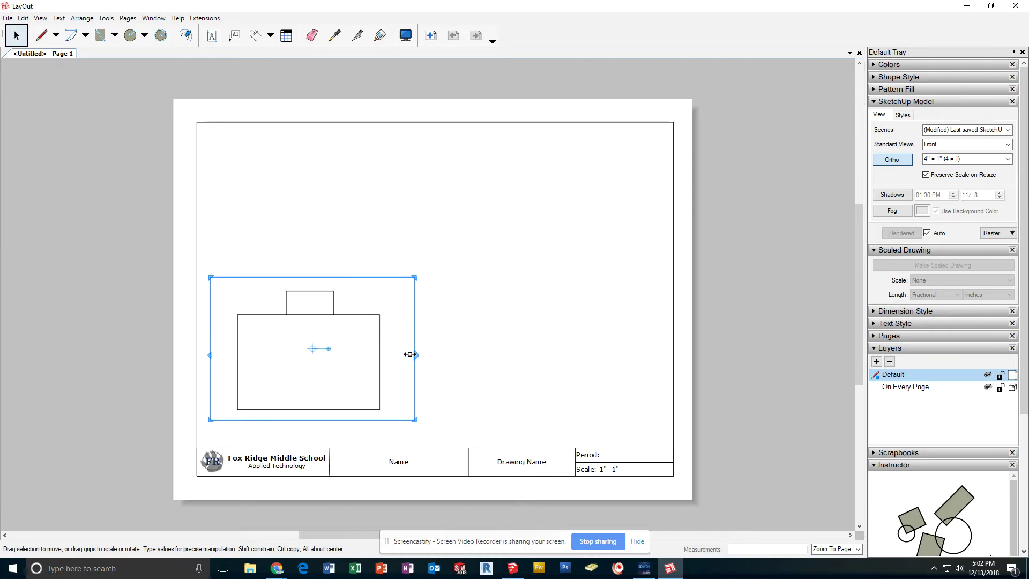
drag(409, 354, 391, 355)
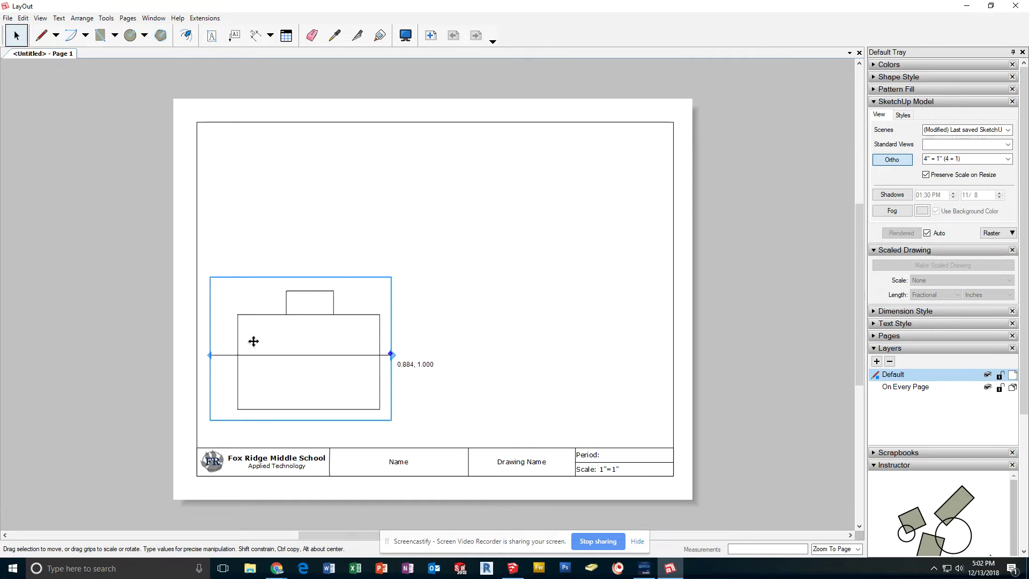
drag(211, 358, 230, 357)
Move the front-view drawing slightly down on the sheet
click(423, 348)
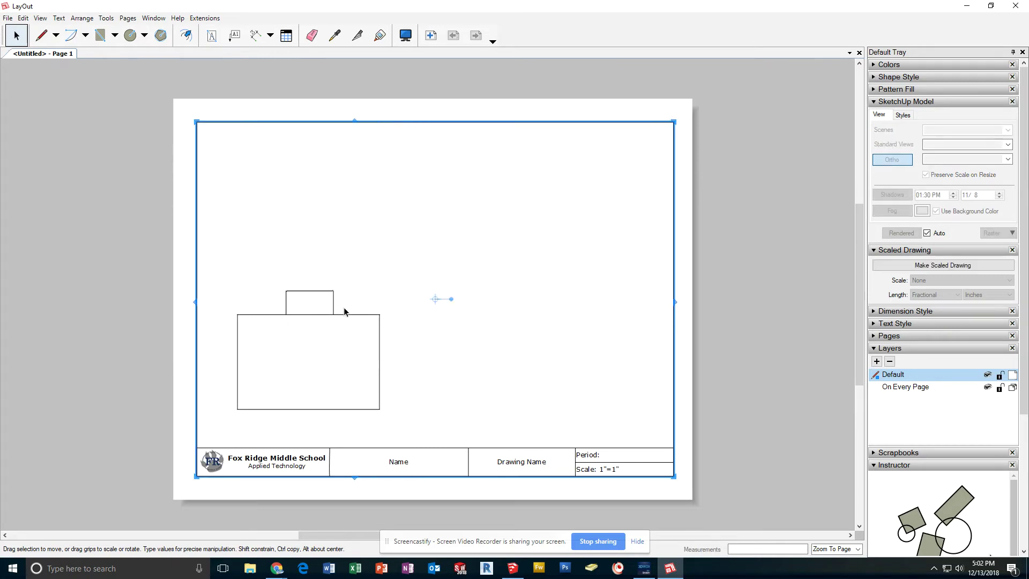
click(347, 317)
drag(352, 301, 350, 309)
click(128, 320)
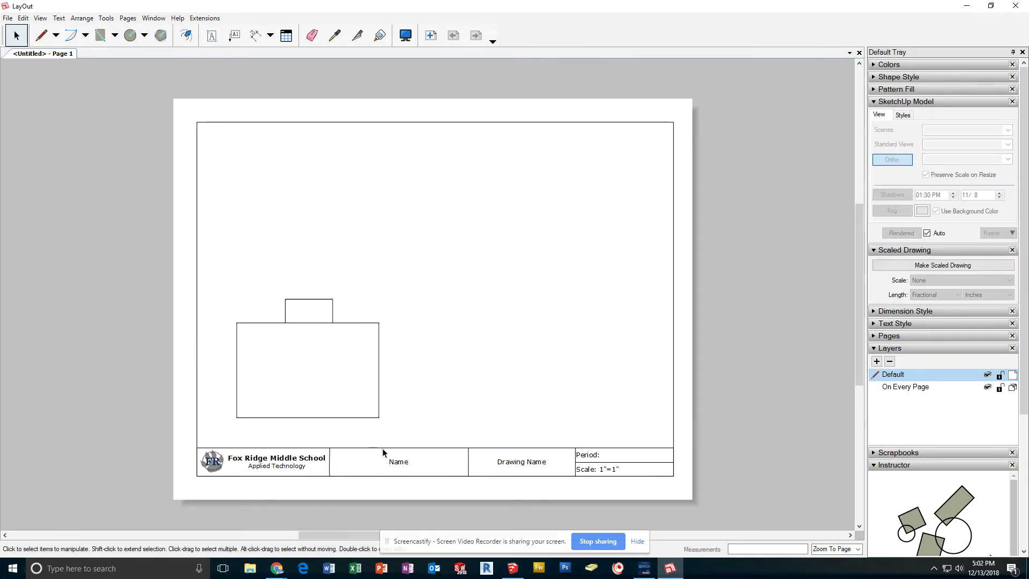
click(348, 360)
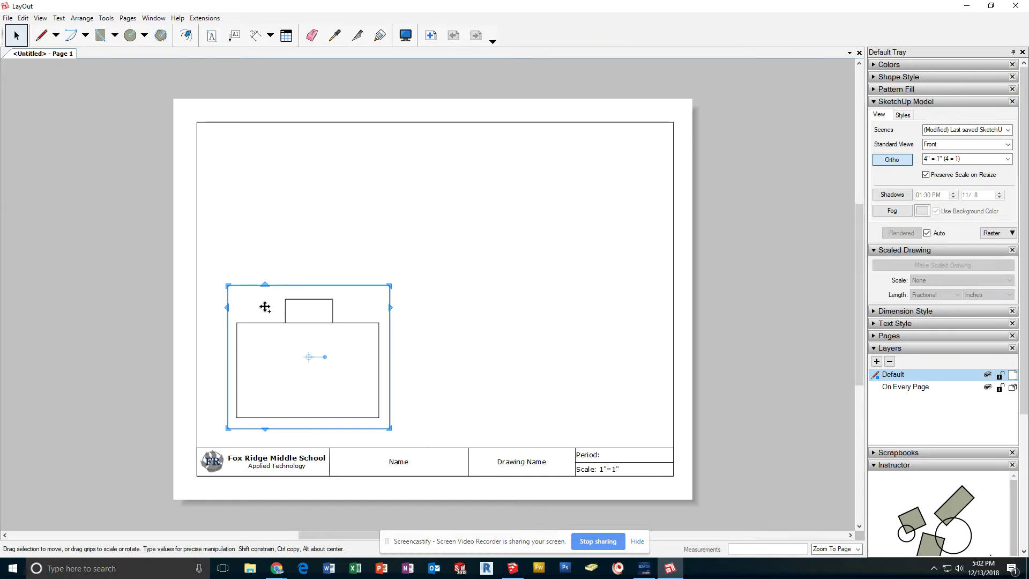
Copy the front view three times, arranging the four views in a 2×2 grid
ctrl+drag(265, 307, 264, 155)
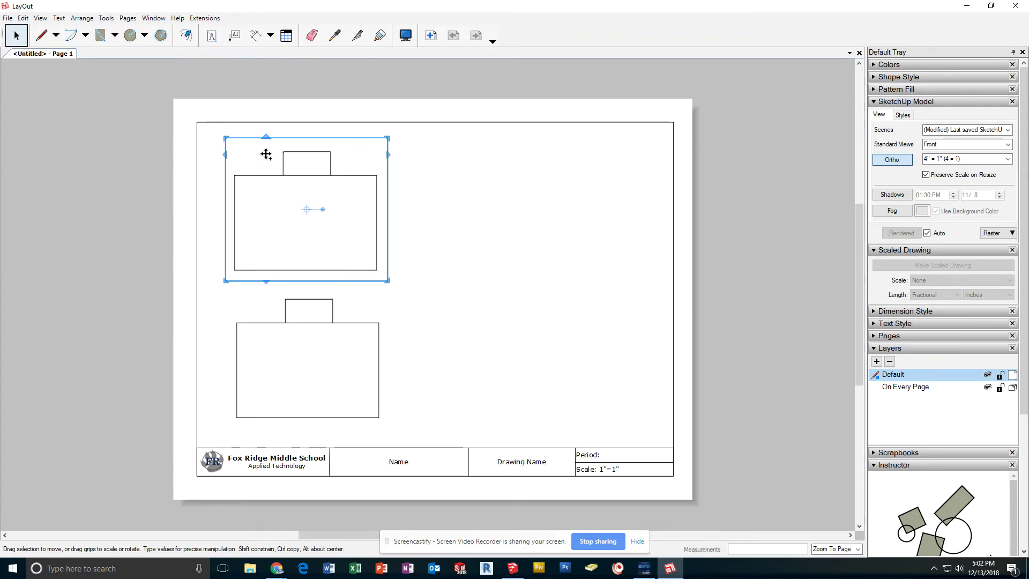
click(345, 372)
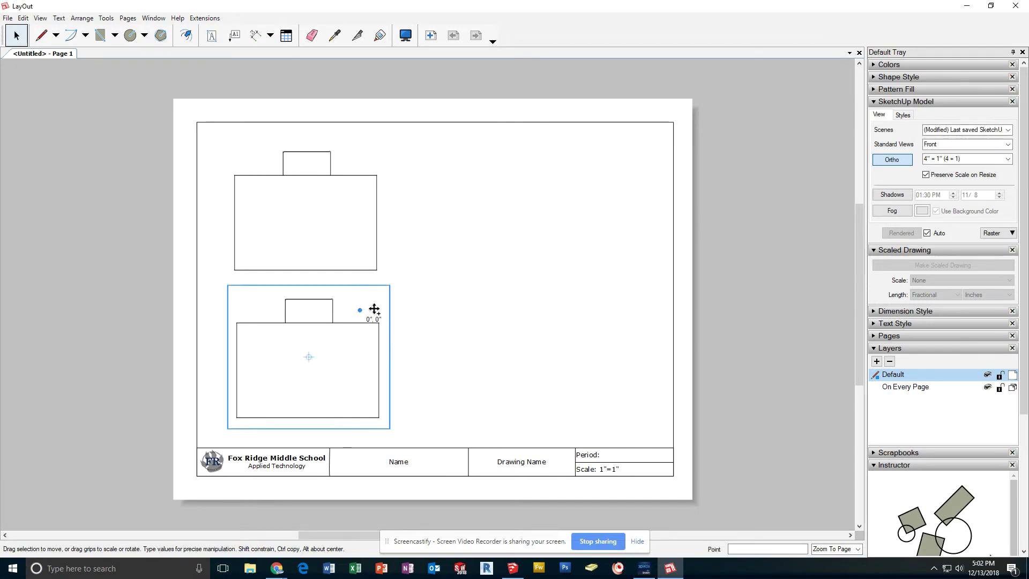
ctrl+drag(370, 307, 591, 312)
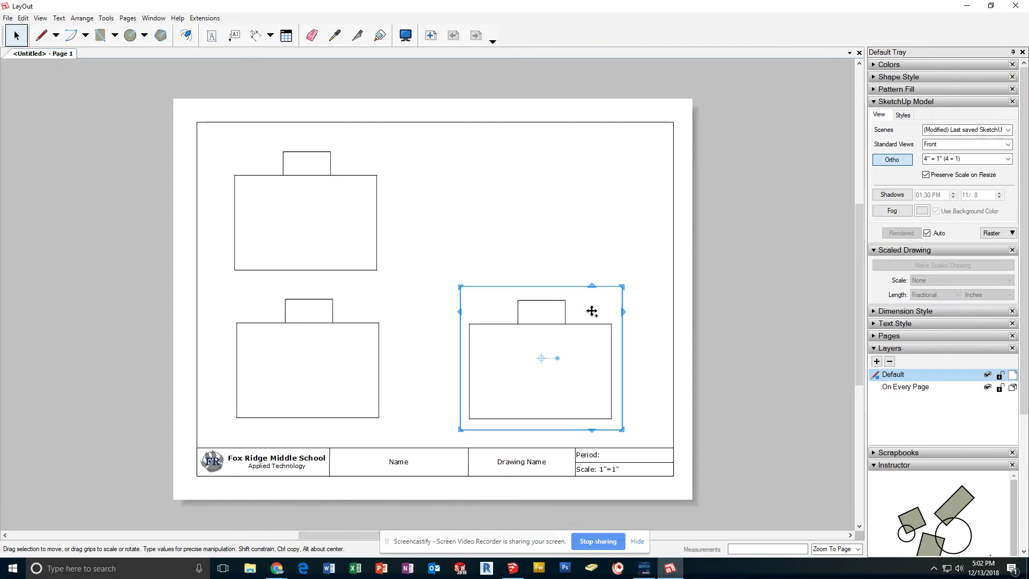
click(355, 199)
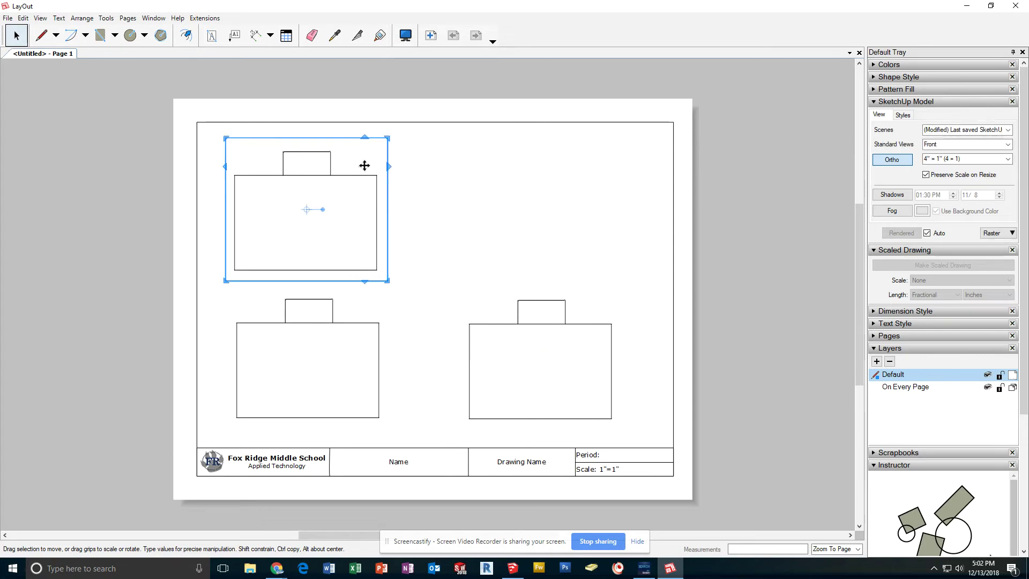
ctrl+drag(362, 162, 613, 167)
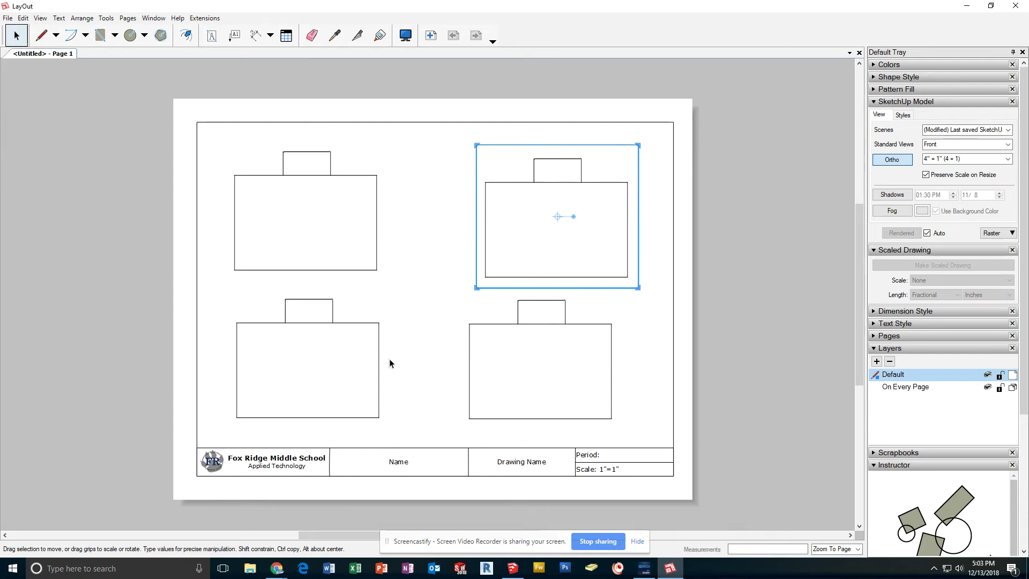
click(418, 321)
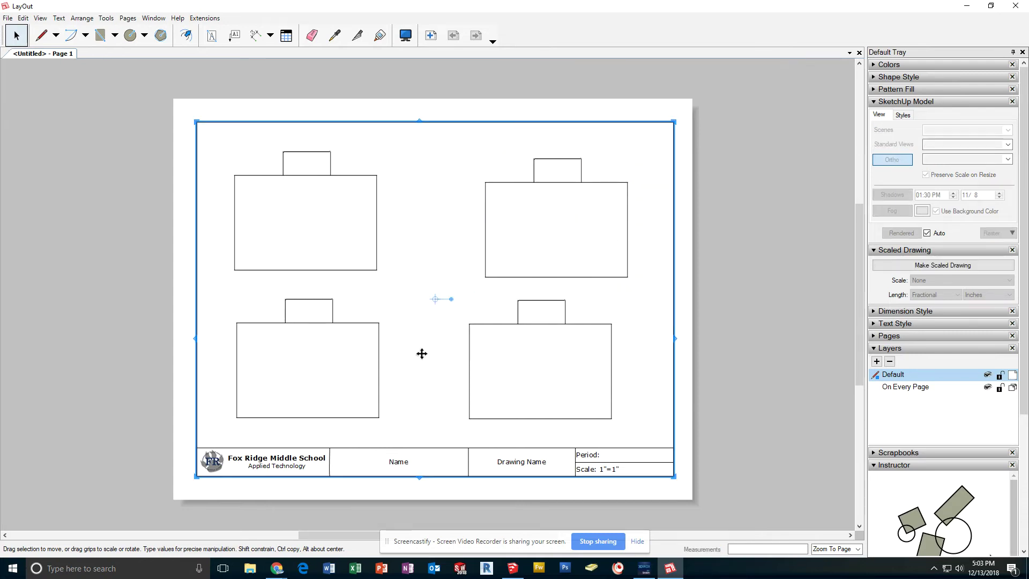
click(344, 269)
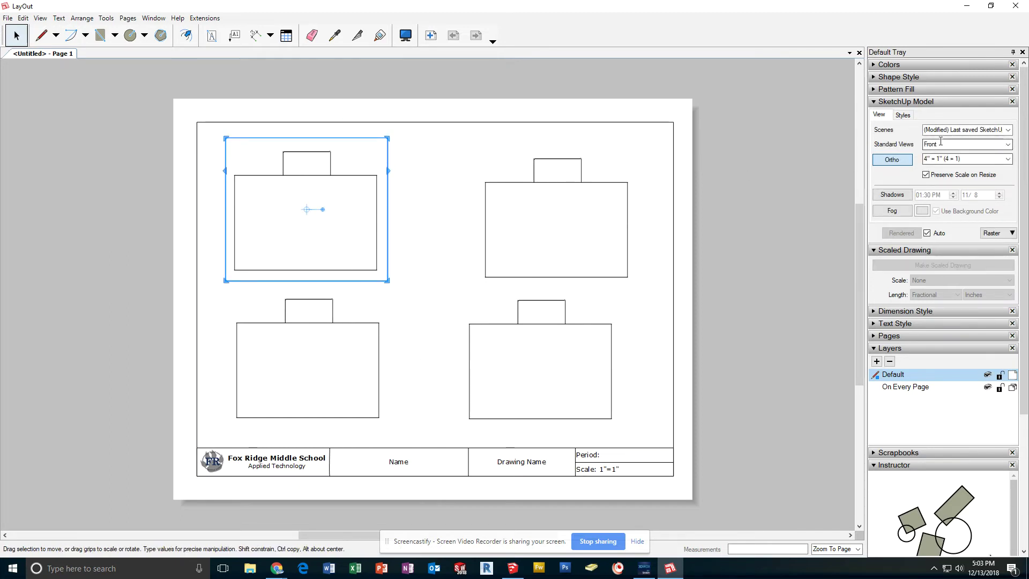
Switch the top-left viewport to the Top standard view
right_click(356, 167)
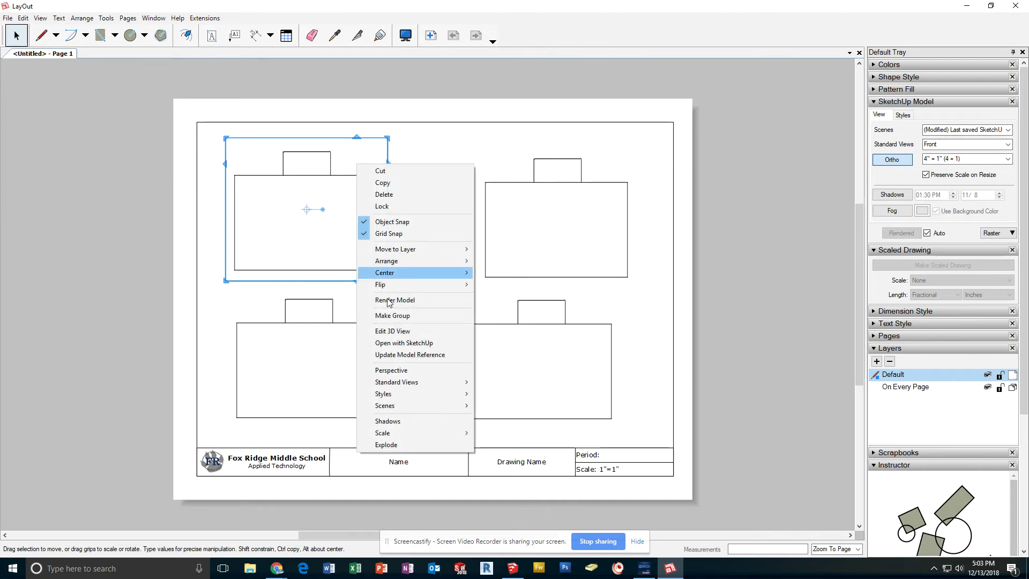
mouse_move(398, 383)
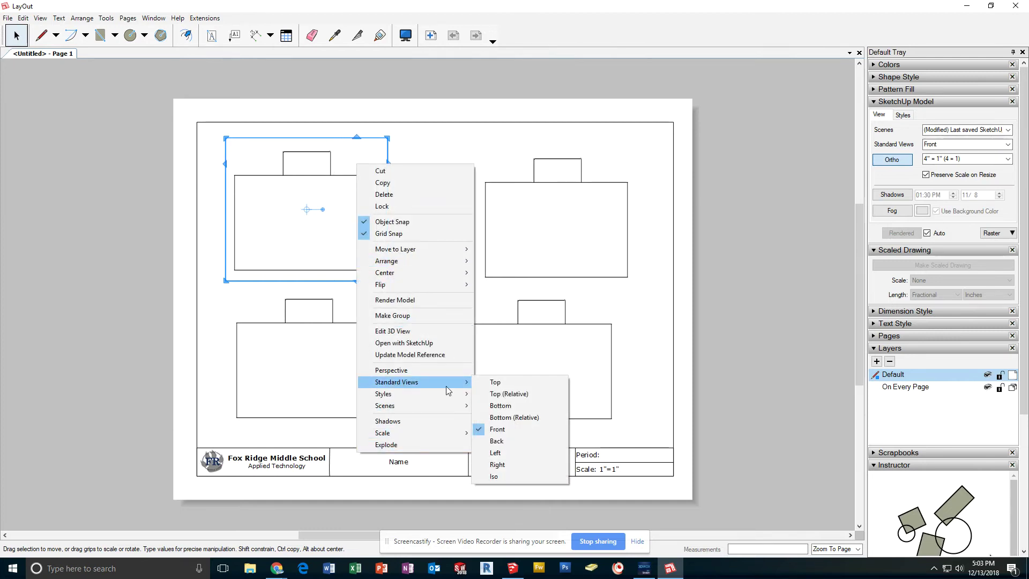
click(497, 383)
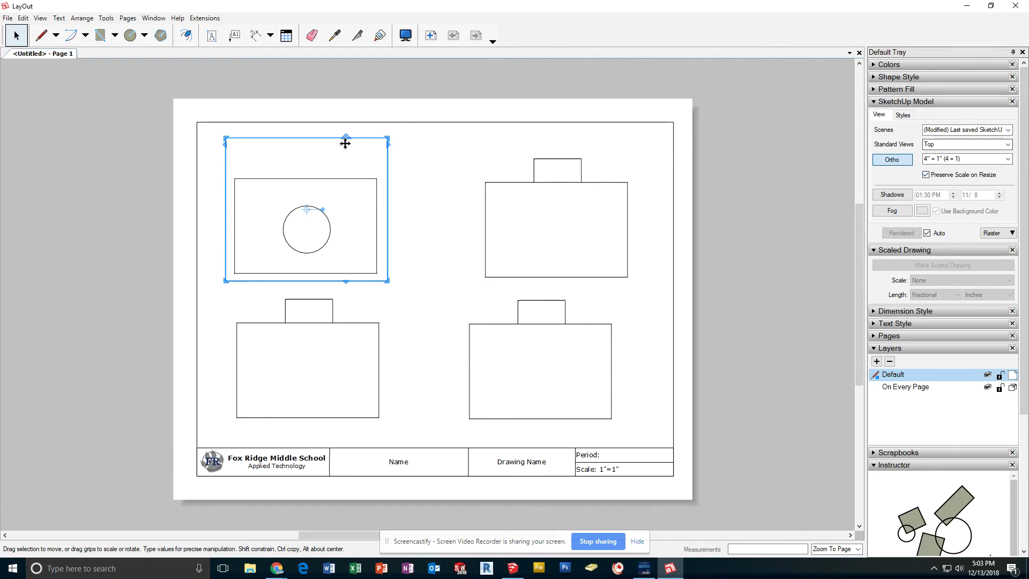
Nudge the top view down slightly and crop its frame down from the top
mouse_move(317, 141)
mouse_down()
mouse_move(319, 155)
mouse_move(314, 141)
mouse_up()
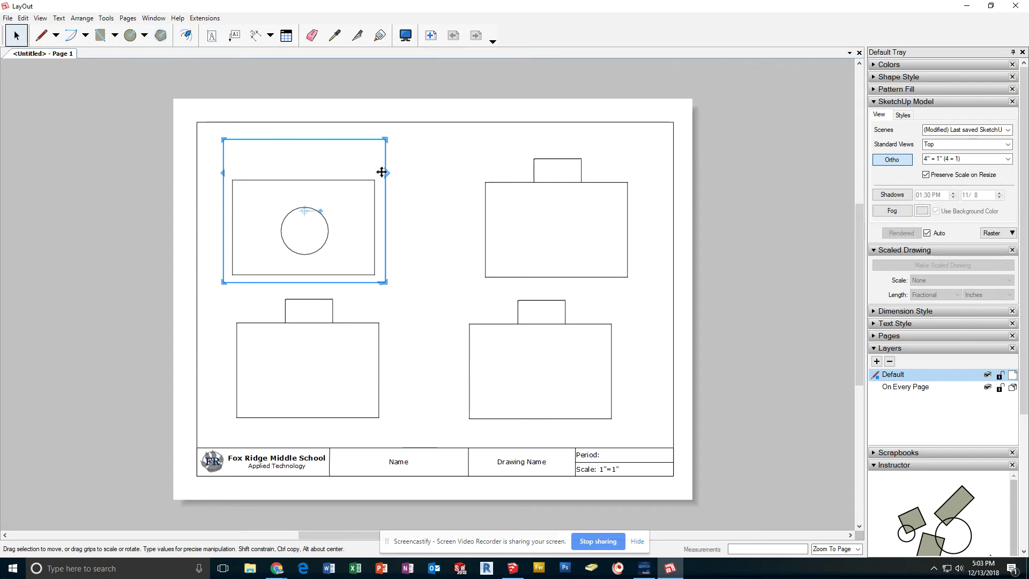
click(427, 163)
click(321, 195)
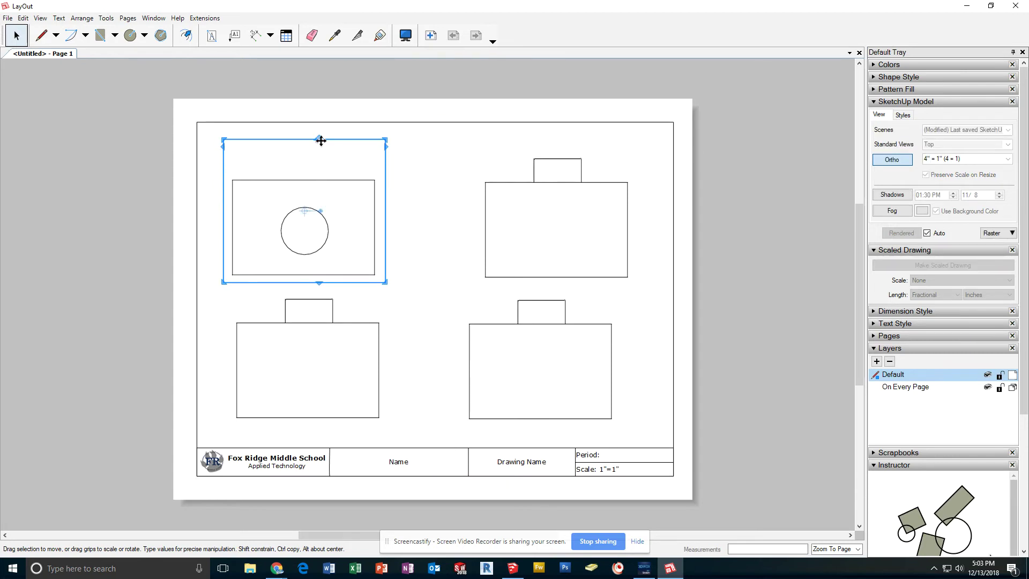
drag(309, 138, 332, 145)
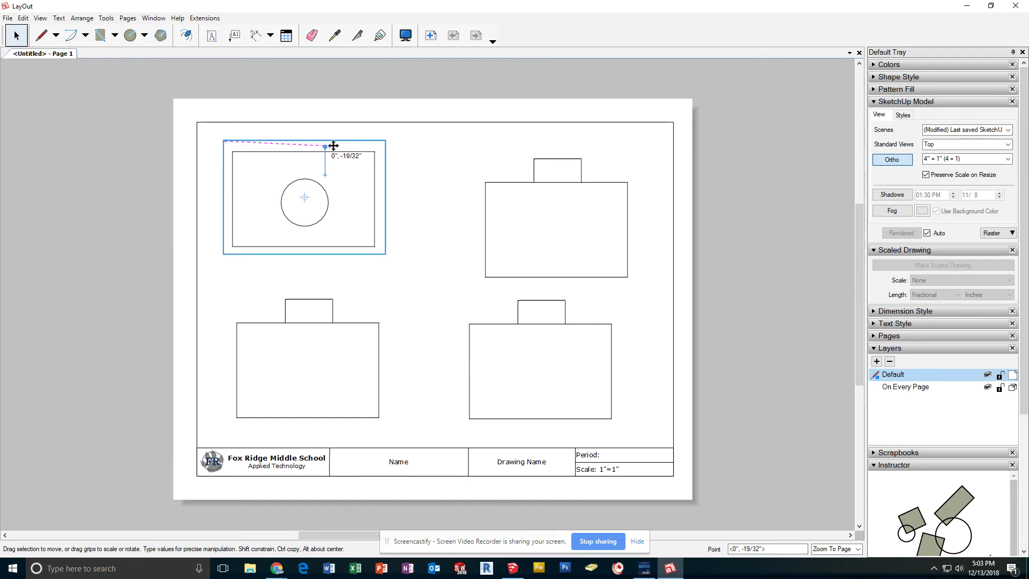
click(429, 264)
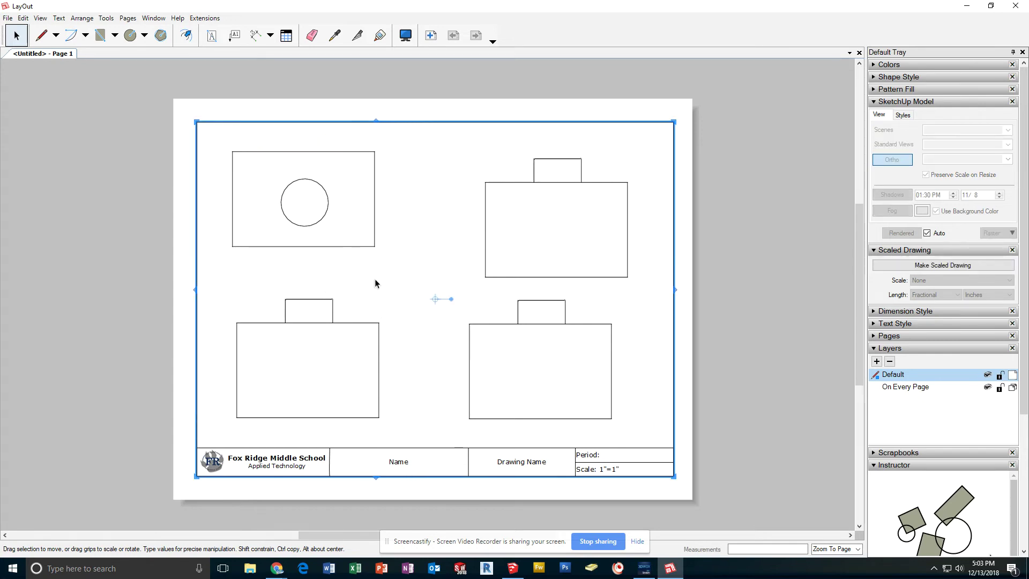
Switch the bottom-right viewport to the Right standard view
click(553, 373)
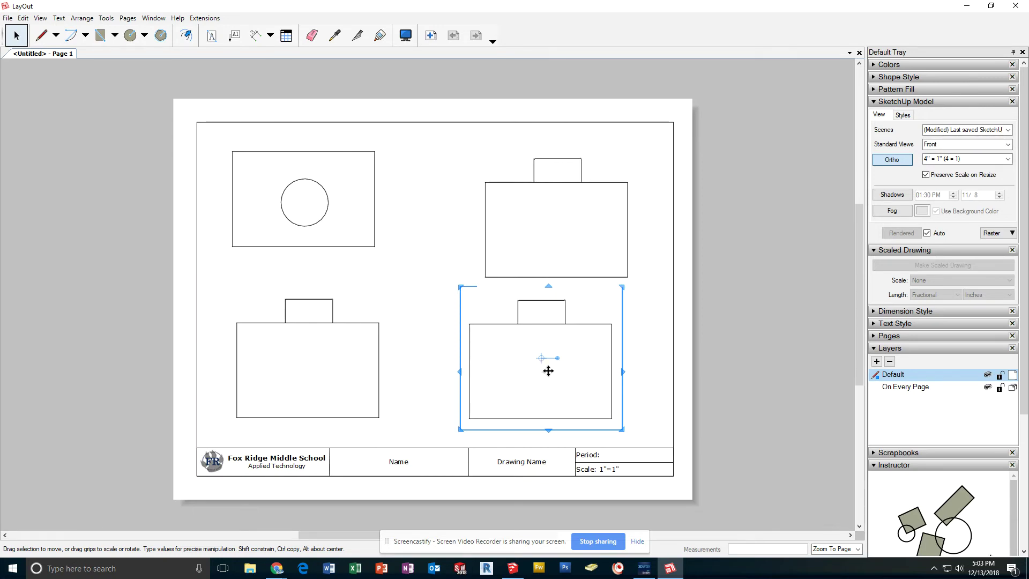
right_click(548, 371)
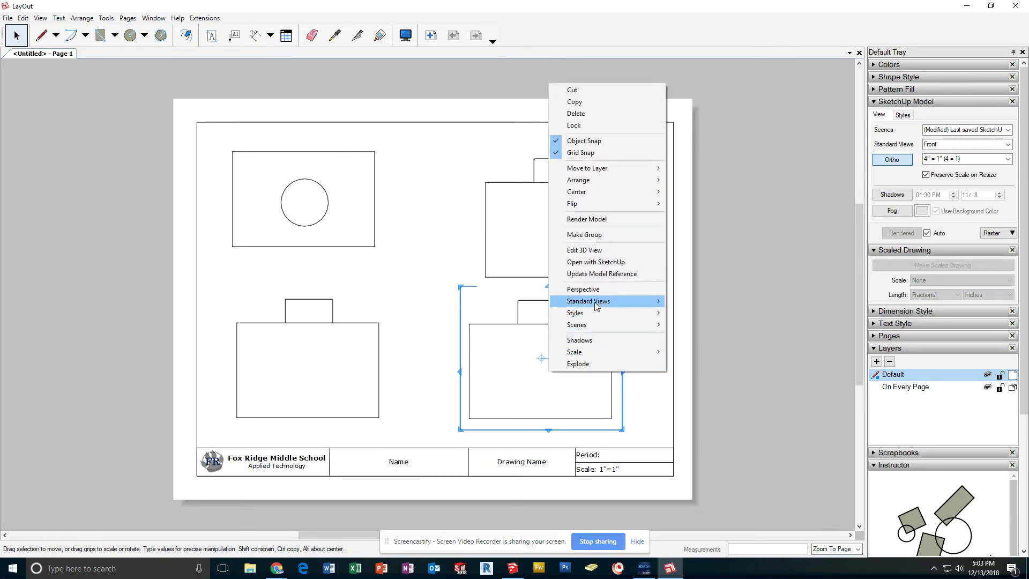
mouse_move(596, 305)
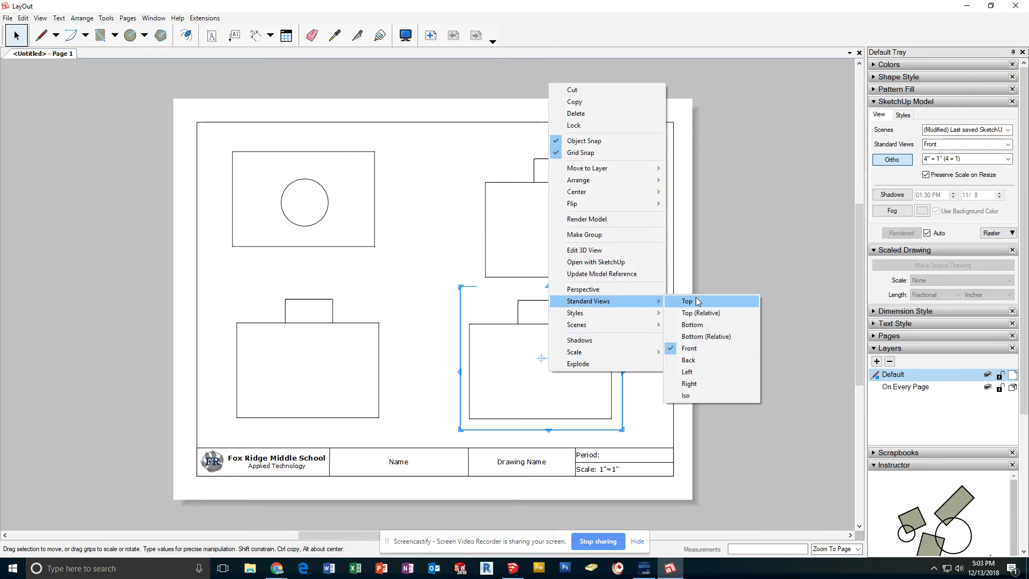
click(704, 383)
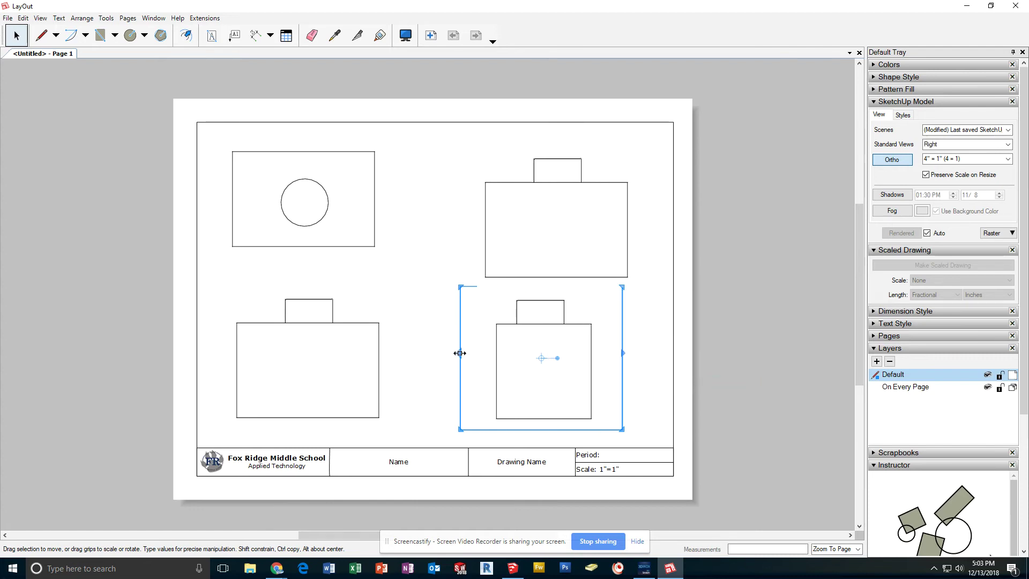
Narrow the right-side view's frame from both sides and adjust its height
drag(460, 355, 489, 354)
drag(621, 364, 602, 351)
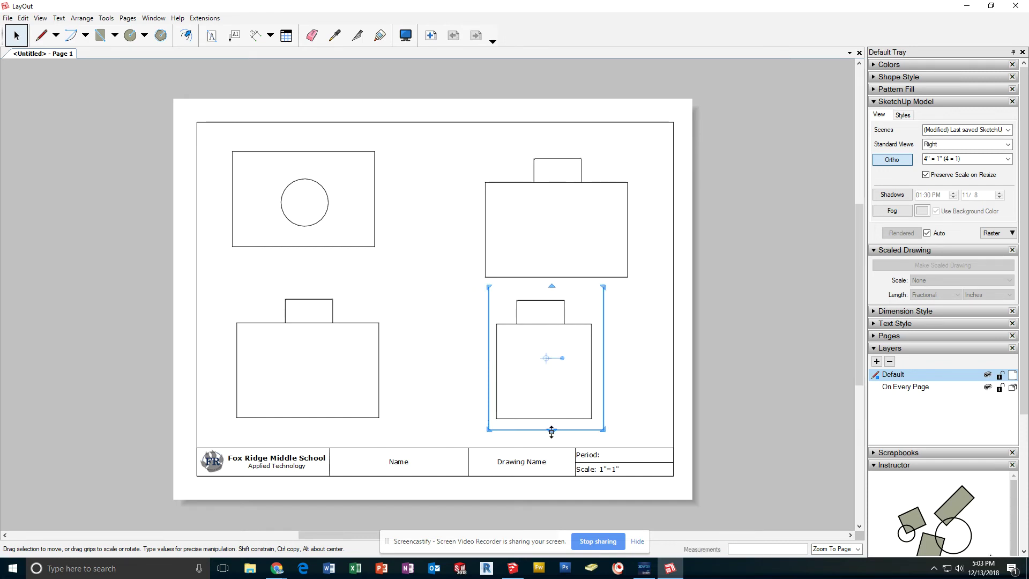
drag(551, 431, 555, 422)
drag(554, 288, 554, 296)
click(656, 322)
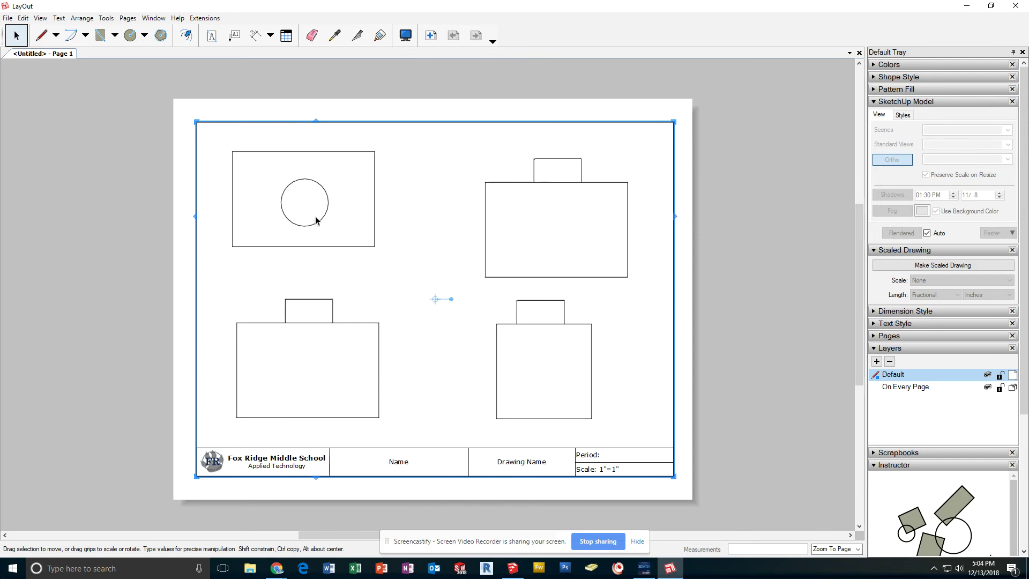
Set the top-right viewport to the Iso standard view at 2" = 1" scale
click(505, 275)
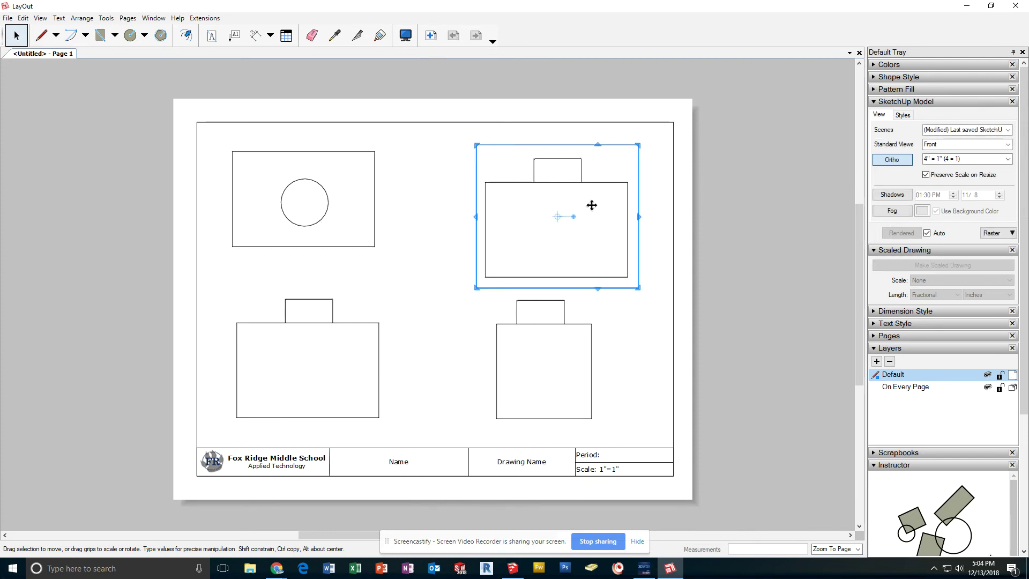
click(1008, 144)
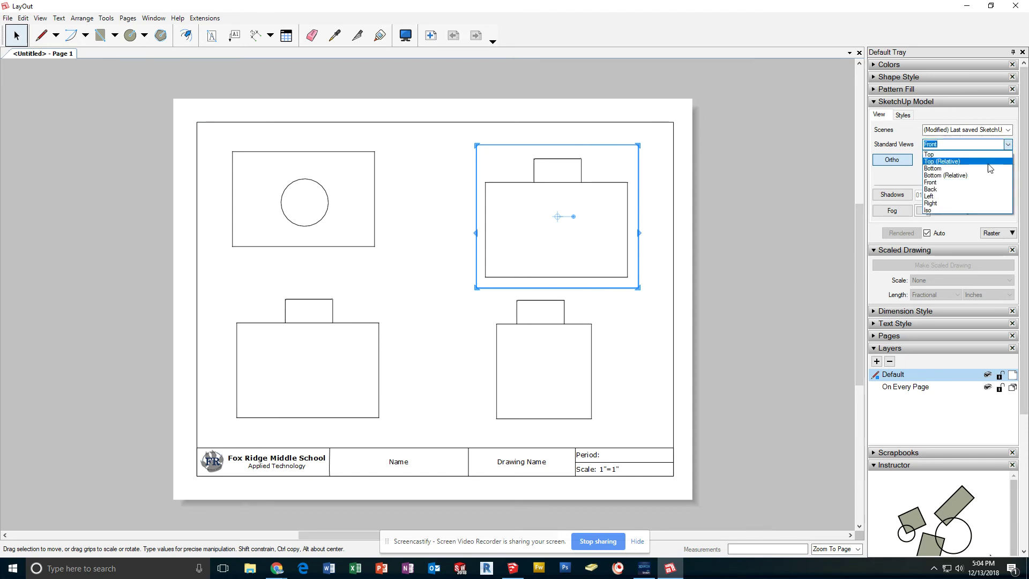
click(947, 211)
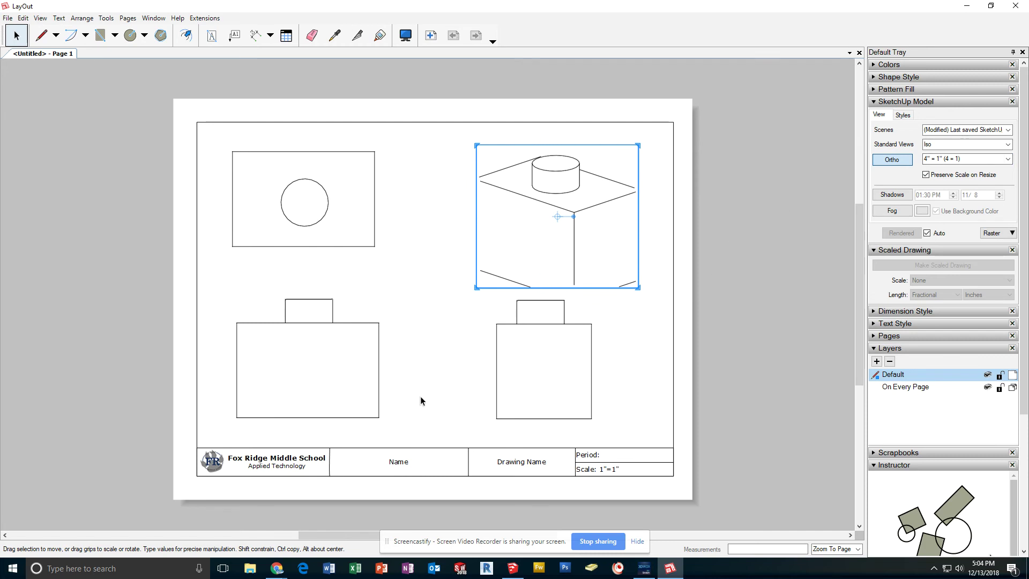
click(1007, 159)
click(977, 177)
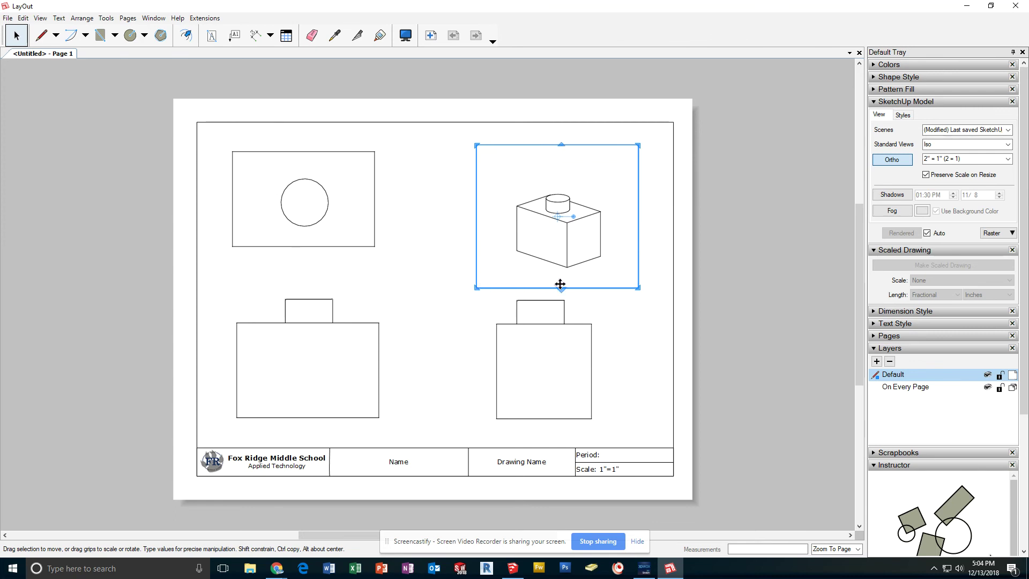
Crop the isometric frame from top, right and left, tucking it into the top-right corner
drag(562, 284, 562, 274)
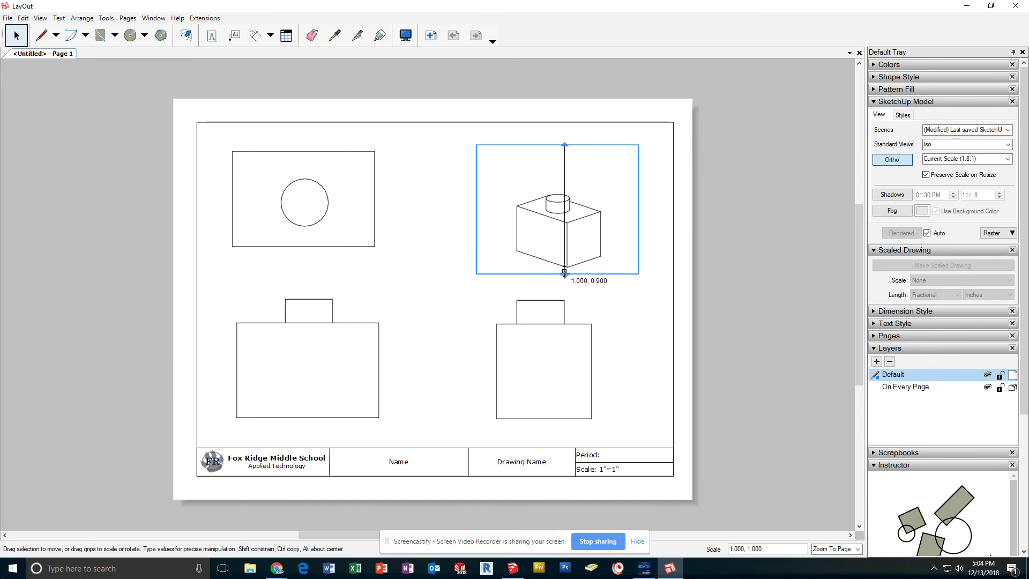
drag(563, 141, 565, 187)
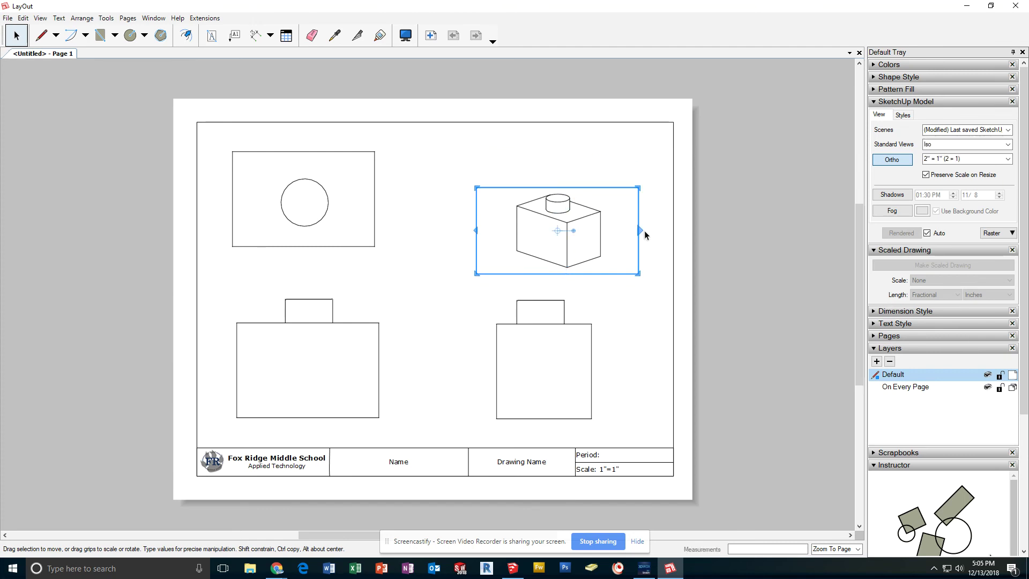
drag(641, 230, 614, 230)
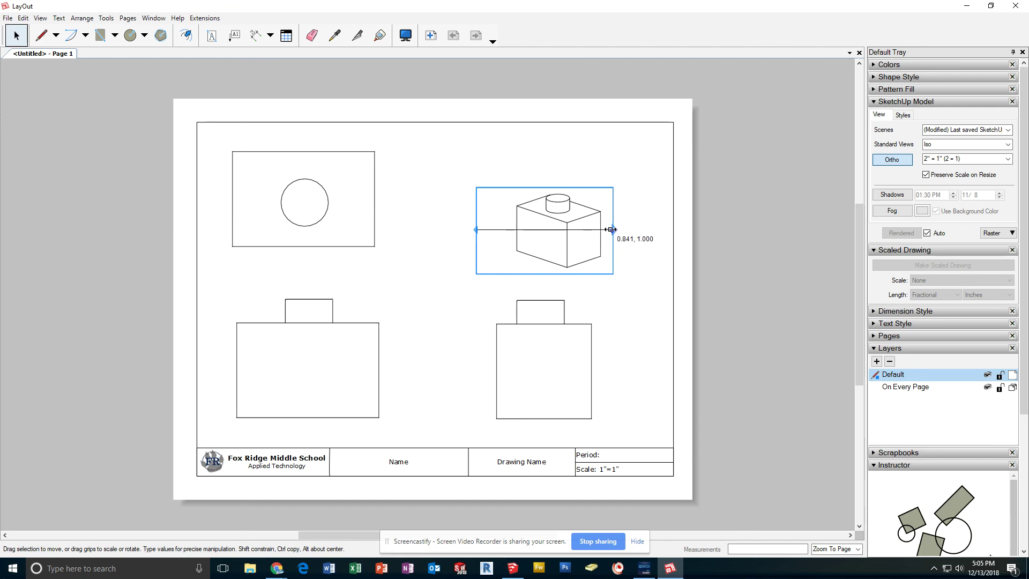
mouse_move(475, 231)
mouse_down()
mouse_move(507, 230)
mouse_move(541, 155)
mouse_move(574, 137)
mouse_up()
click(622, 270)
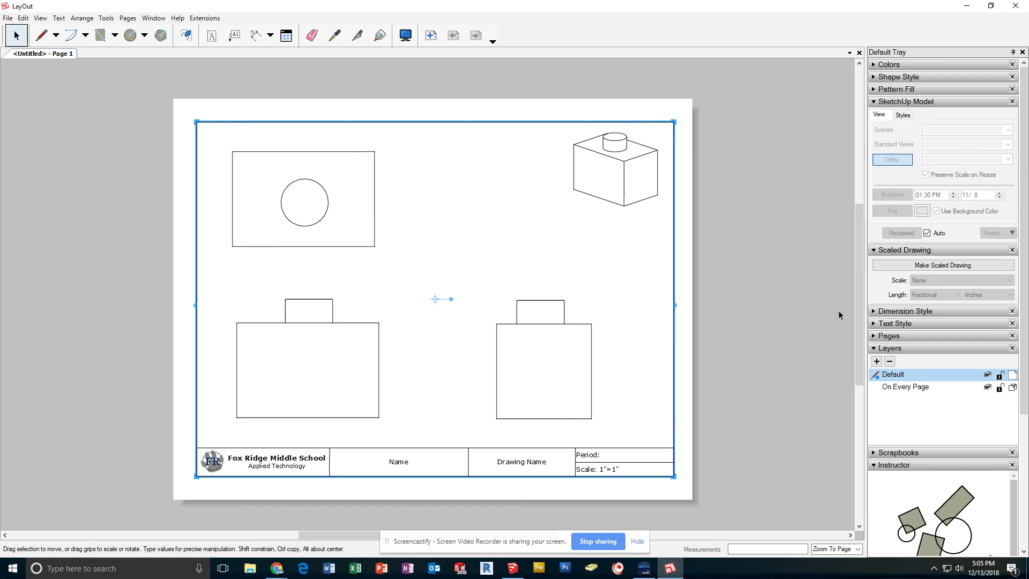
click(738, 218)
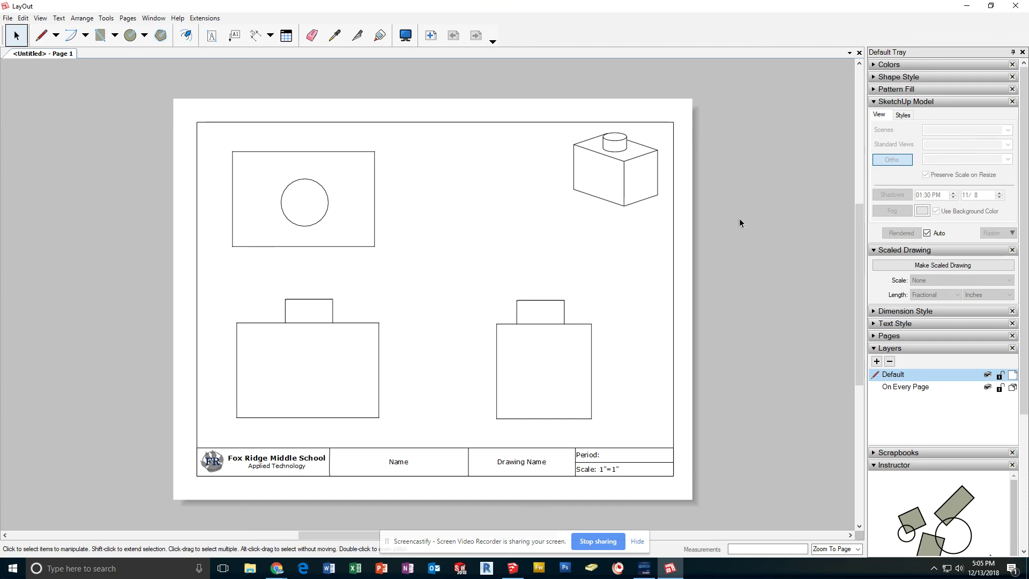